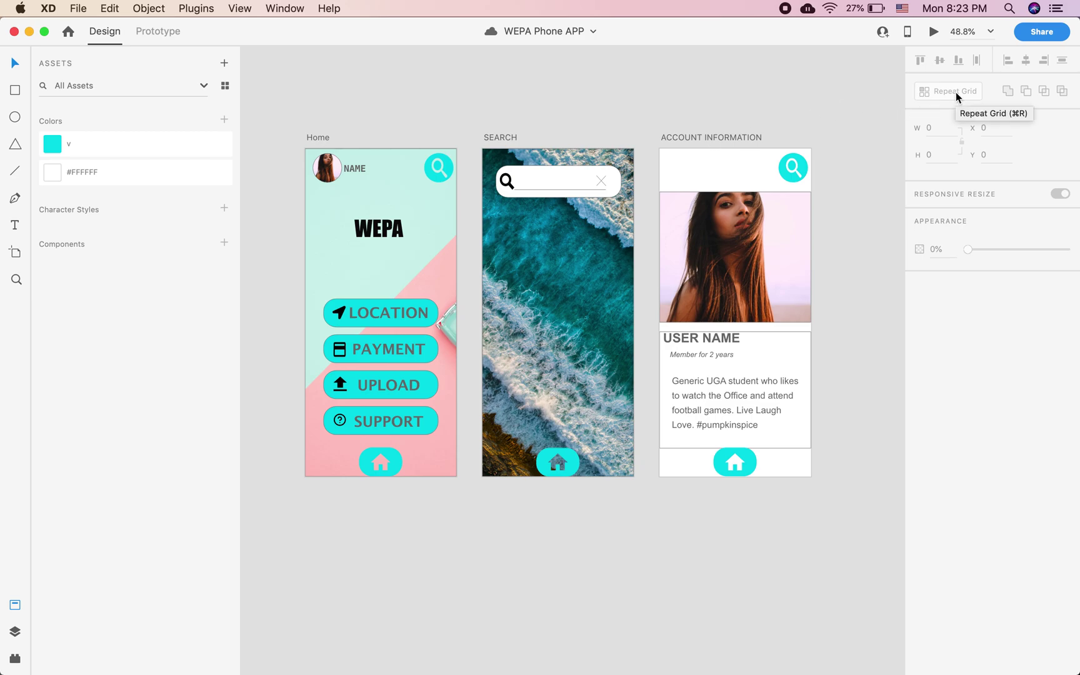
- Add two blank 414 × 896 iPhone XR/XS Max artboards beside the ACCOUNT INFORMATION artboard and save the document
{"action": "scroll", "coordinate": [858, 168], "scroll_direction": "right", "scroll_amount": 3}
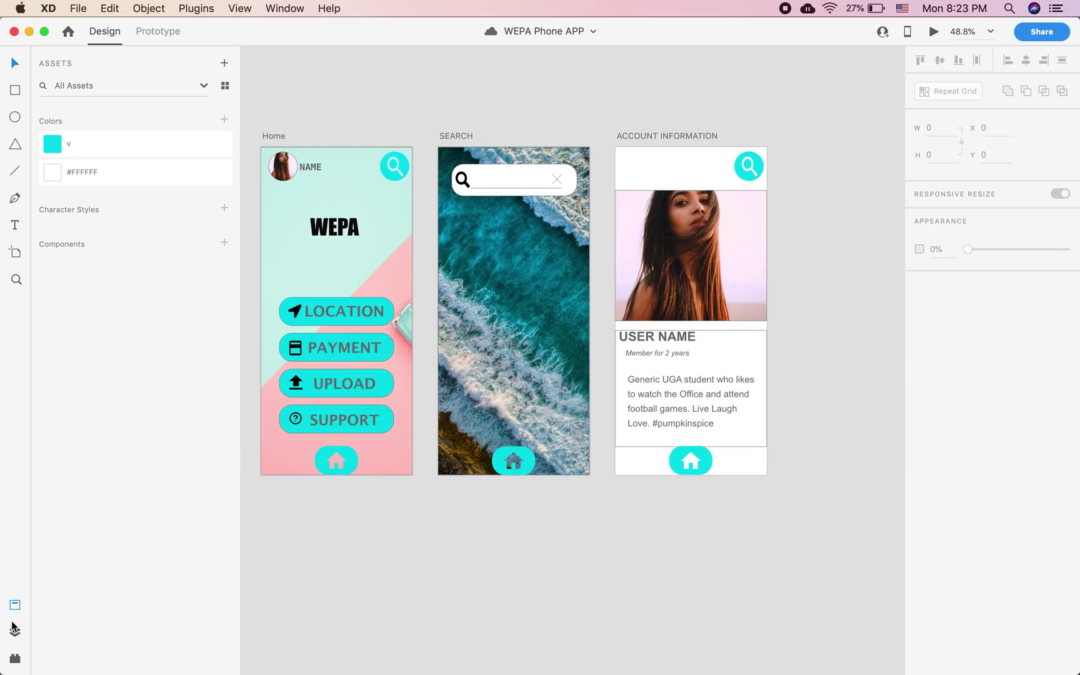
{"action": "left_click", "coordinate": [16, 253]}
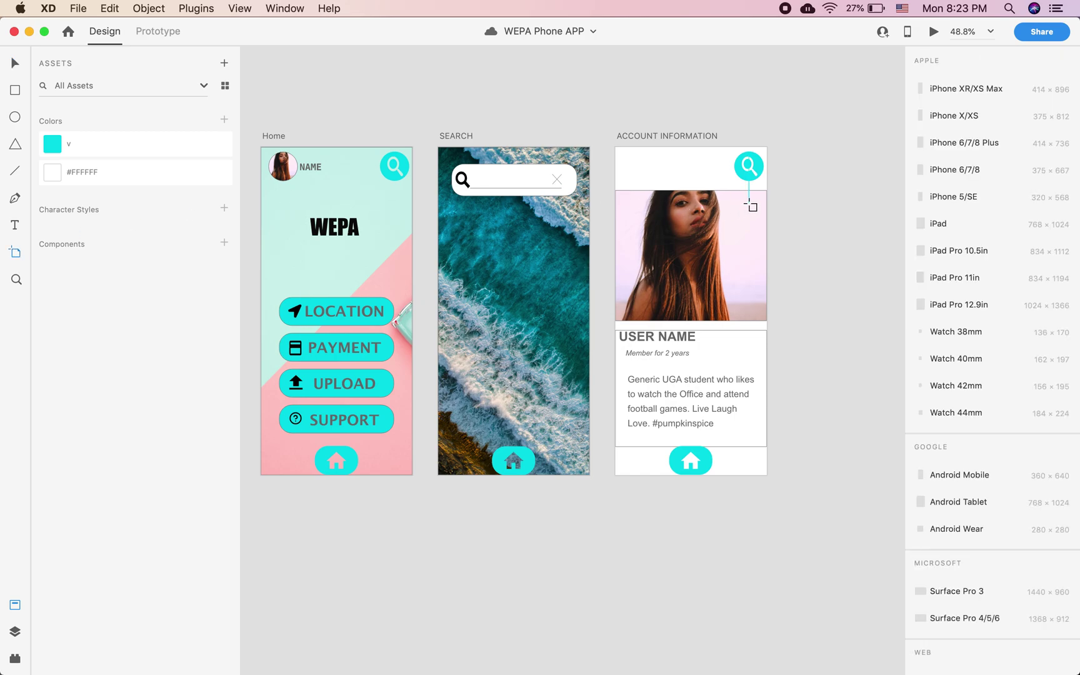
{"action": "scroll", "coordinate": [749, 203], "scroll_direction": "right", "scroll_amount": 6}
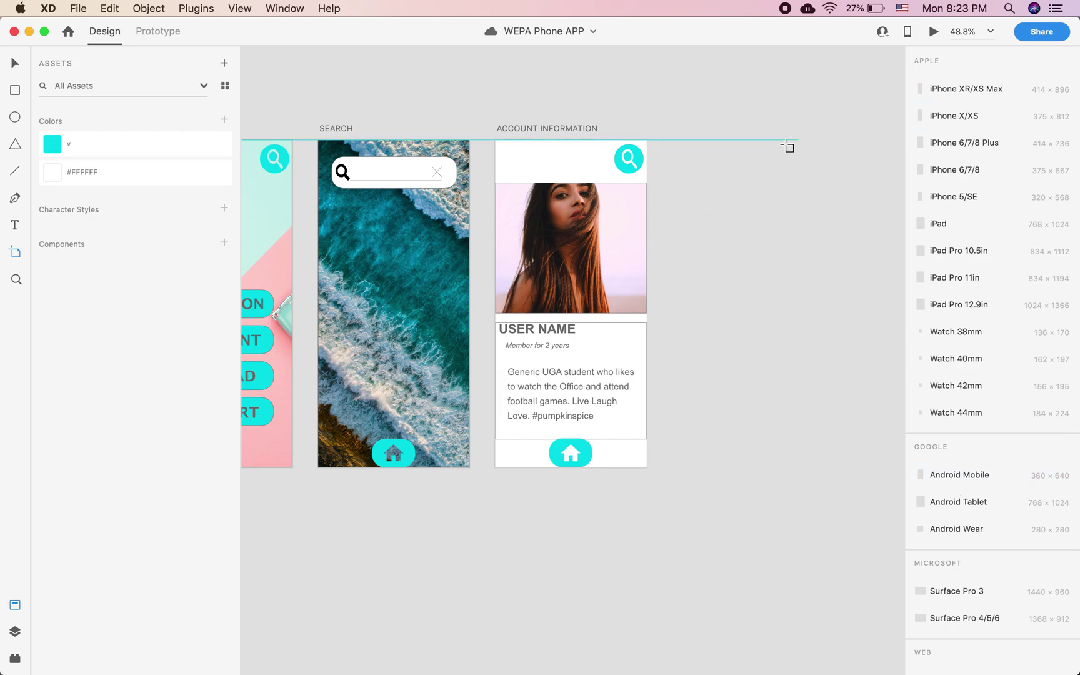
{"action": "left_click", "coordinate": [720, 151]}
{"action": "left_click", "coordinate": [874, 164]}
{"action": "scroll", "coordinate": [875, 163], "scroll_direction": "right", "scroll_amount": 5}
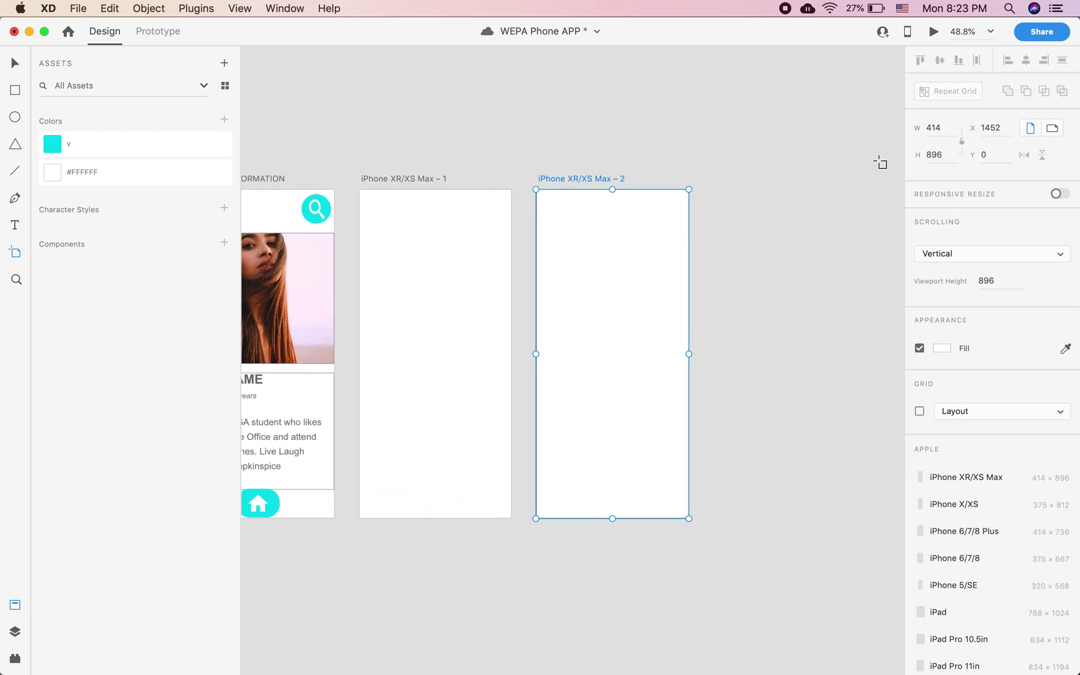
{"action": "scroll", "coordinate": [644, 191], "scroll_direction": "down", "scroll_amount": 2}
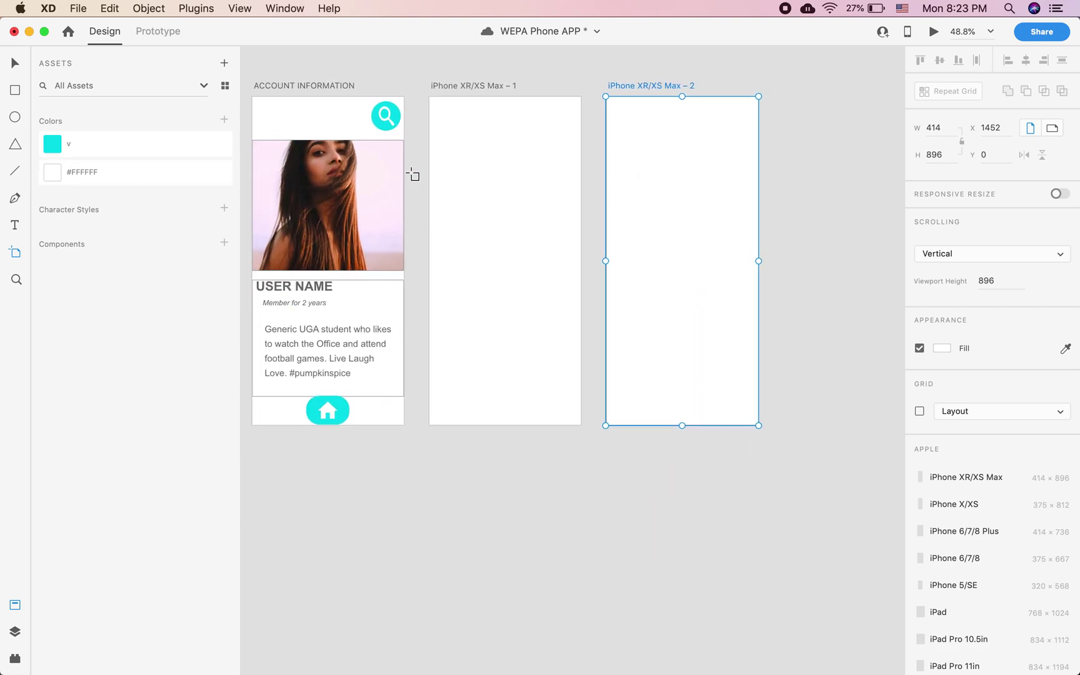
{"action": "key", "text": "v"}
{"action": "key", "text": "super+s"}
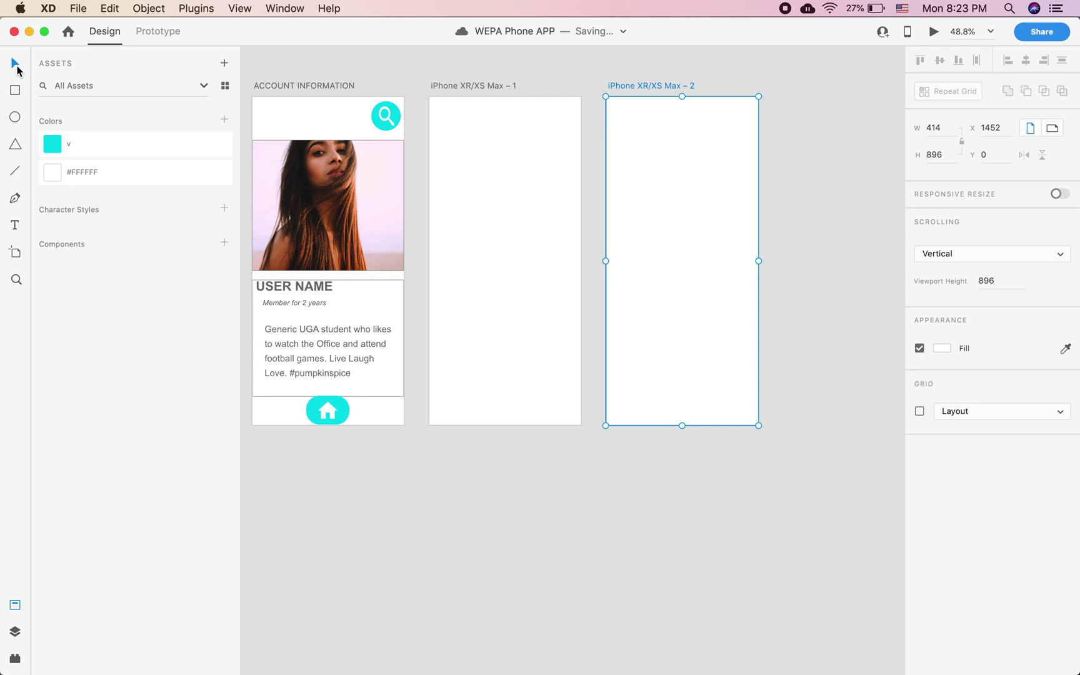
- Browse the catalogue of all available plugins and close it
{"action": "left_click", "coordinate": [15, 658]}
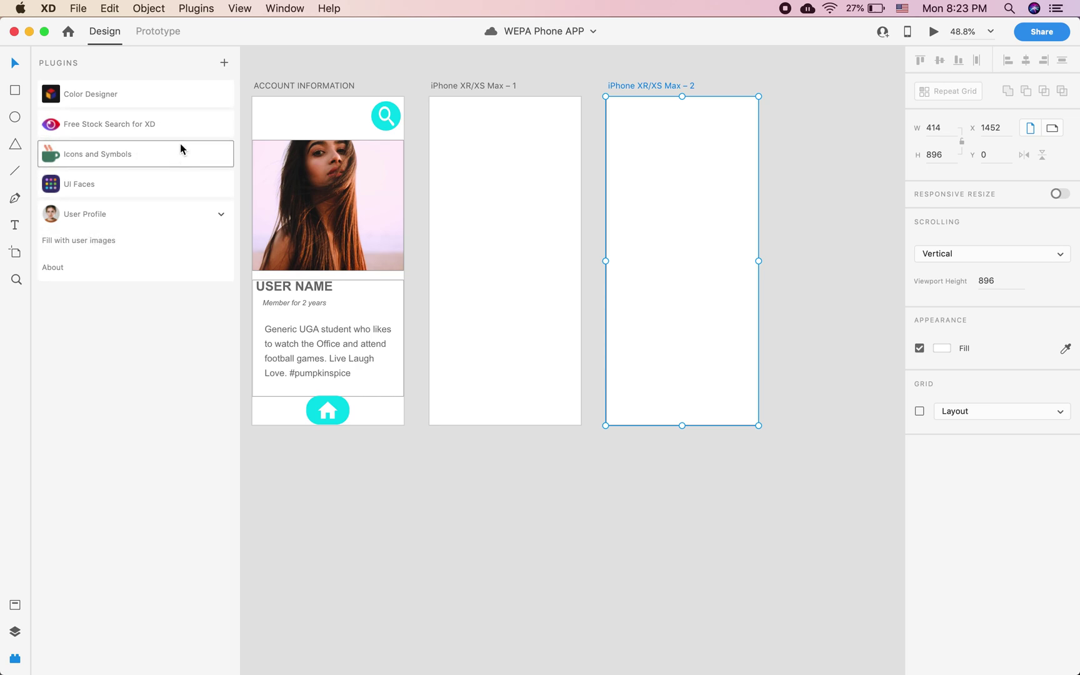
{"action": "left_click", "coordinate": [224, 63]}
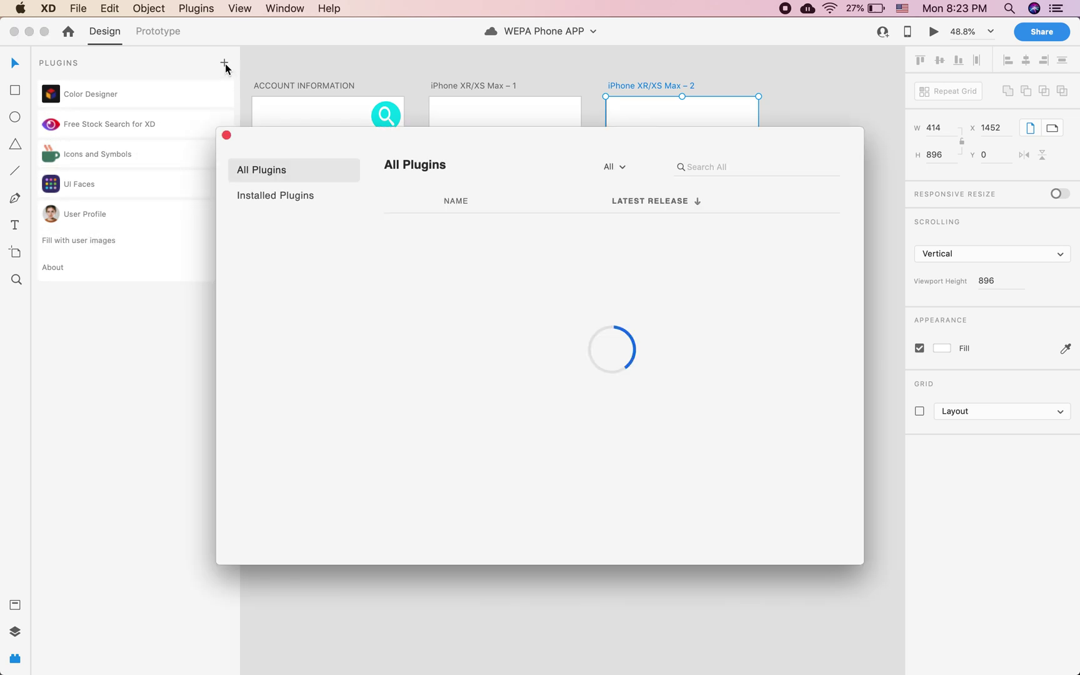
{"action": "scroll", "coordinate": [481, 304], "scroll_direction": "down", "scroll_amount": 10}
{"action": "scroll", "coordinate": [481, 305], "scroll_direction": "down", "scroll_amount": 5}
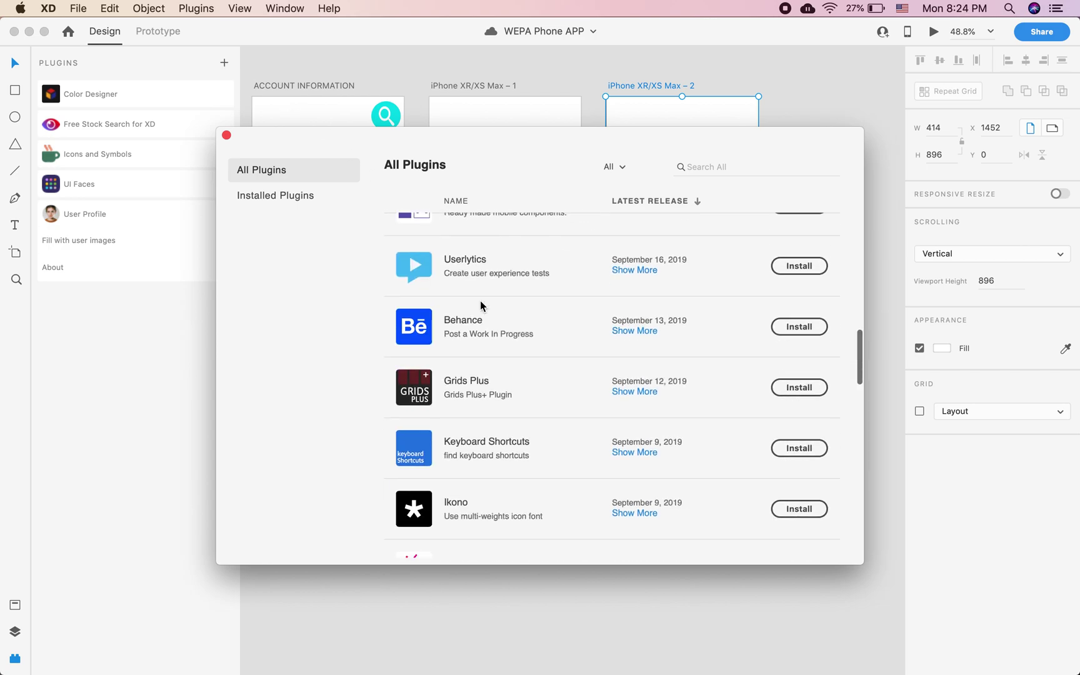
{"action": "scroll", "coordinate": [481, 305], "scroll_direction": "down", "scroll_amount": 4}
{"action": "scroll", "coordinate": [481, 304], "scroll_direction": "down", "scroll_amount": 10}
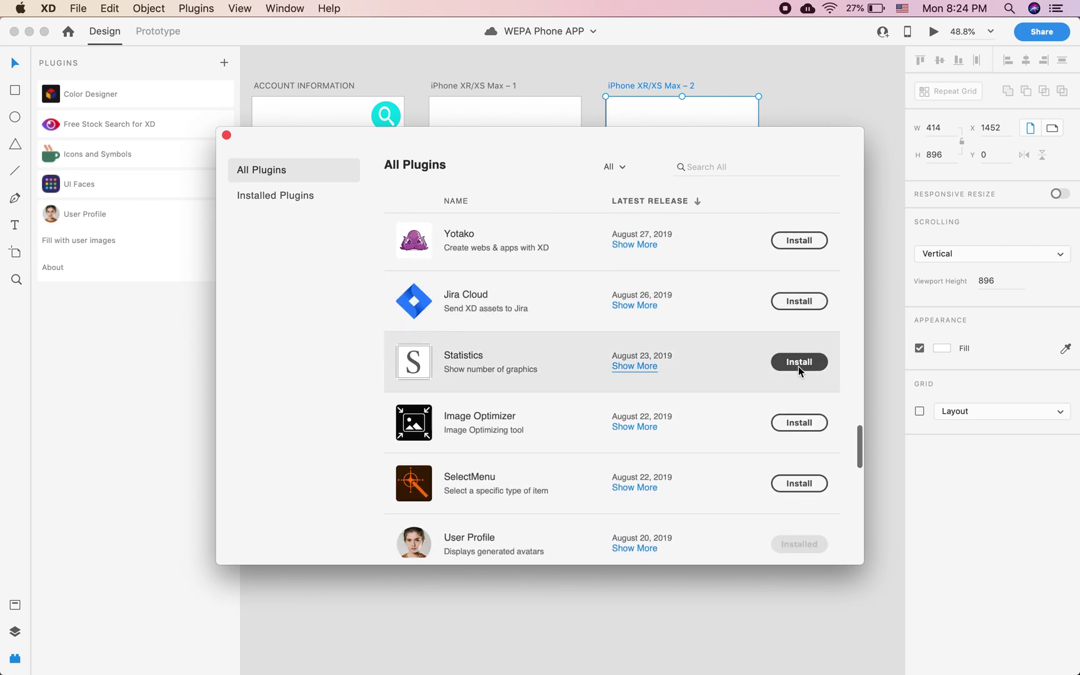
{"action": "scroll", "coordinate": [614, 384], "scroll_direction": "down", "scroll_amount": 5}
{"action": "scroll", "coordinate": [615, 384], "scroll_direction": "down", "scroll_amount": 8}
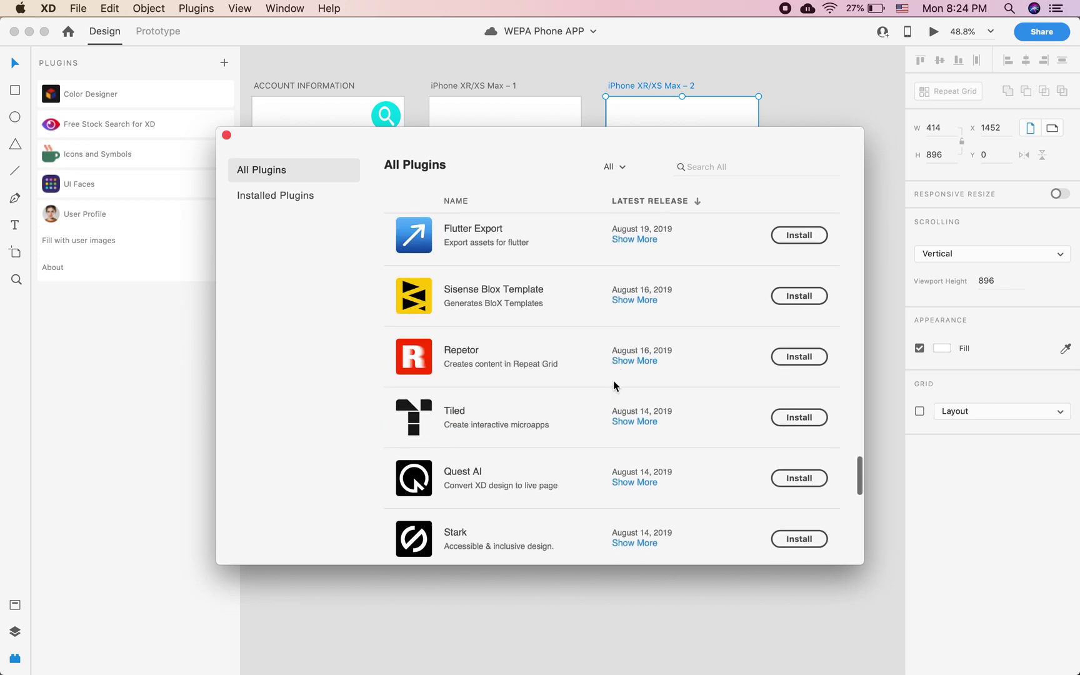
{"action": "scroll", "coordinate": [615, 385], "scroll_direction": "down", "scroll_amount": 2}
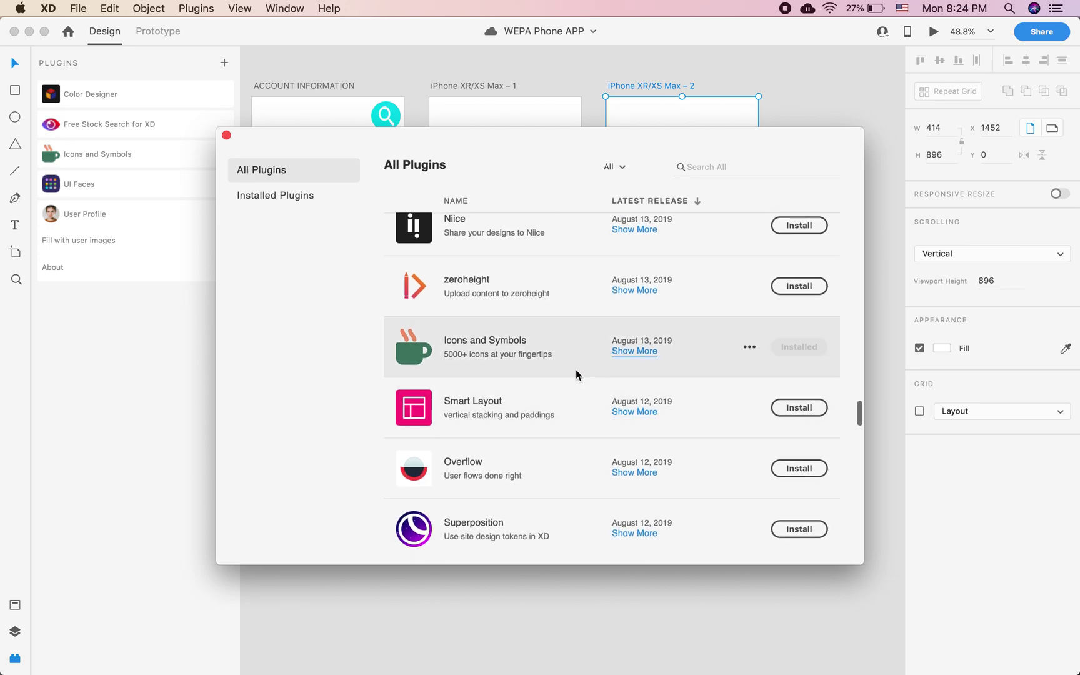
{"action": "left_click", "coordinate": [226, 135]}
- Find "search" icons with the Icons and Symbols plugin, place ios-search on iPhone XR/XS Max – 2 and enlarge it to about 87 × 79
{"action": "left_click", "coordinate": [189, 155]}
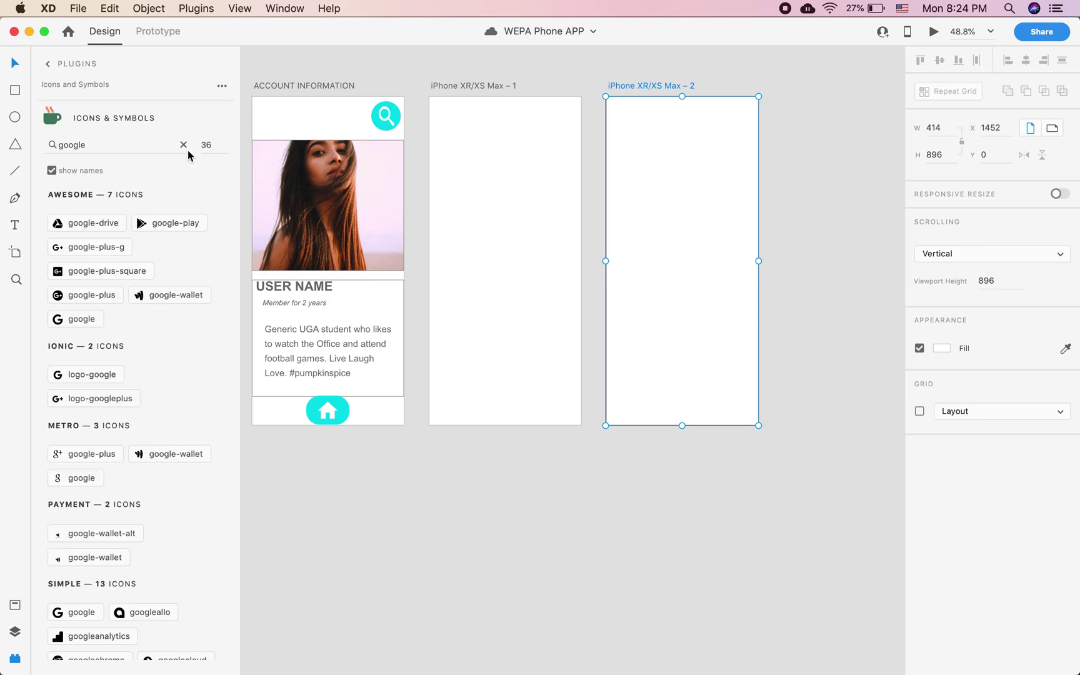
{"action": "left_click", "coordinate": [184, 146]}
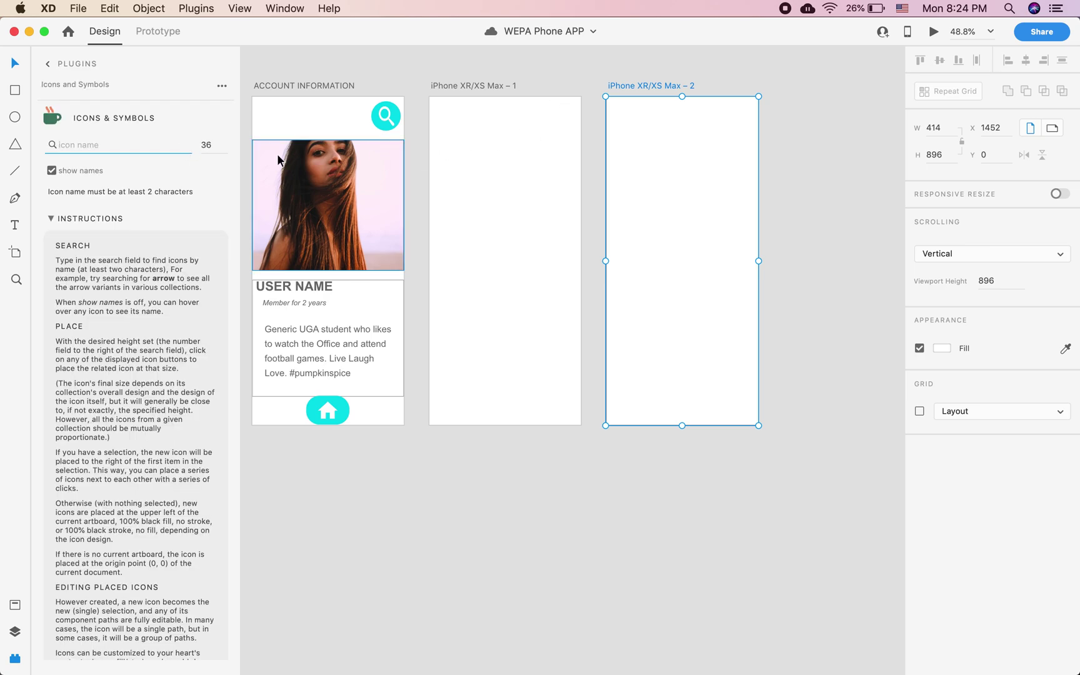
{"action": "type", "text": "search"}
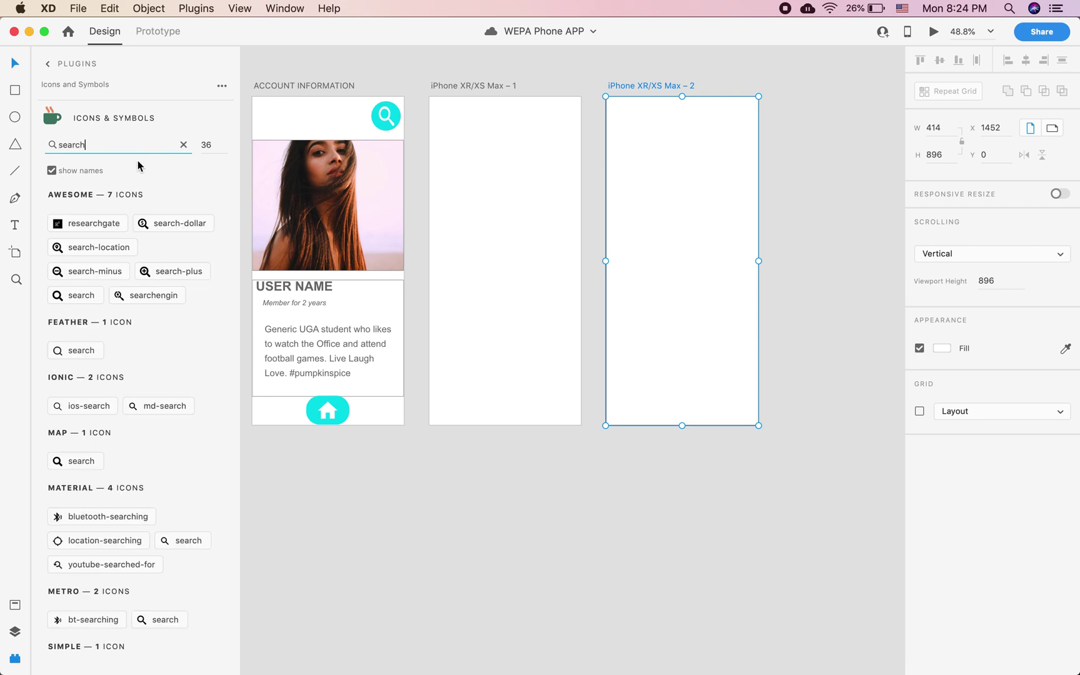
{"action": "left_click", "coordinate": [74, 405]}
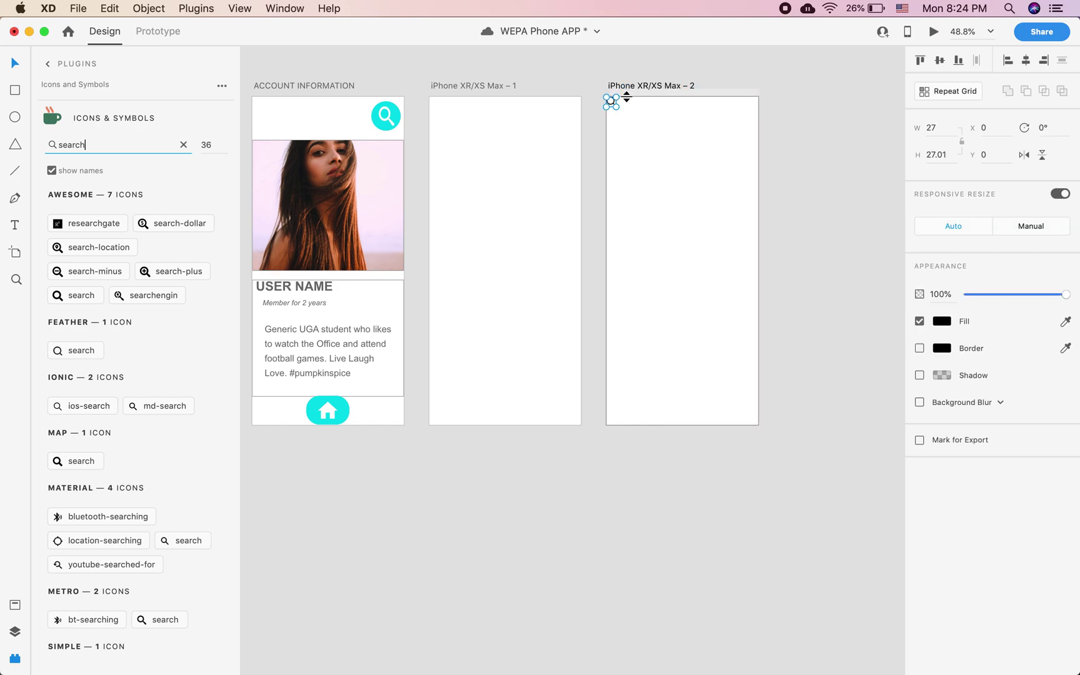
{"action": "left_click_drag", "start_coordinate": [619, 107], "coordinate": [639, 127]}
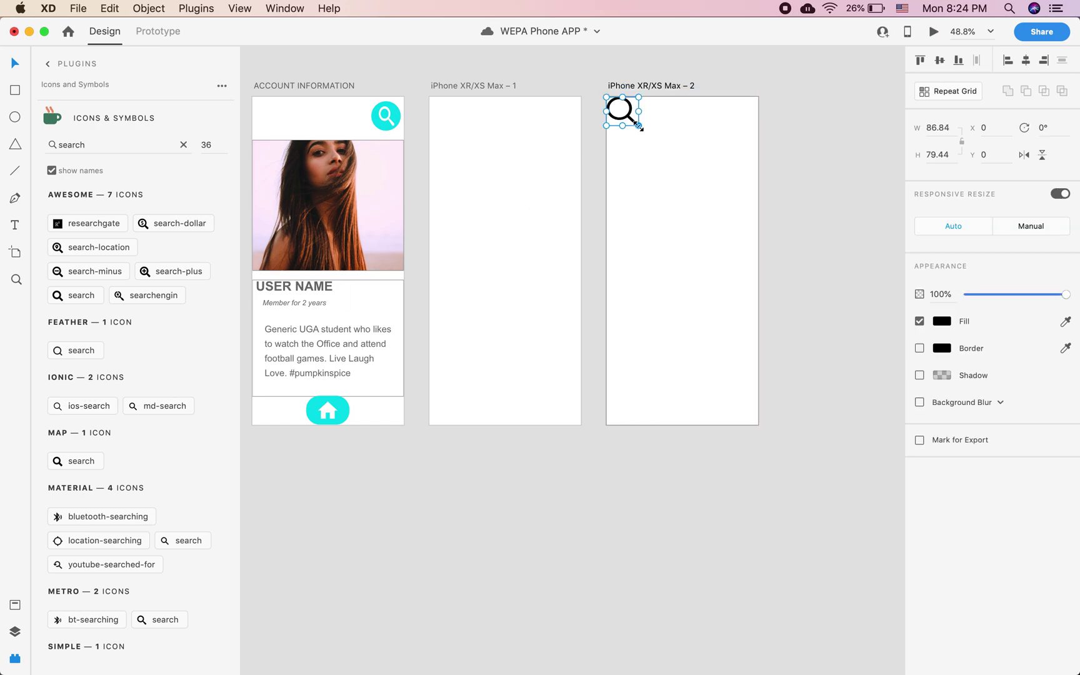
- Find "upload" icons, place cloud-upload-alt beside the search icon, enlarge it to about 84 × 50 and leave the plugin
{"action": "left_click", "coordinate": [183, 145]}
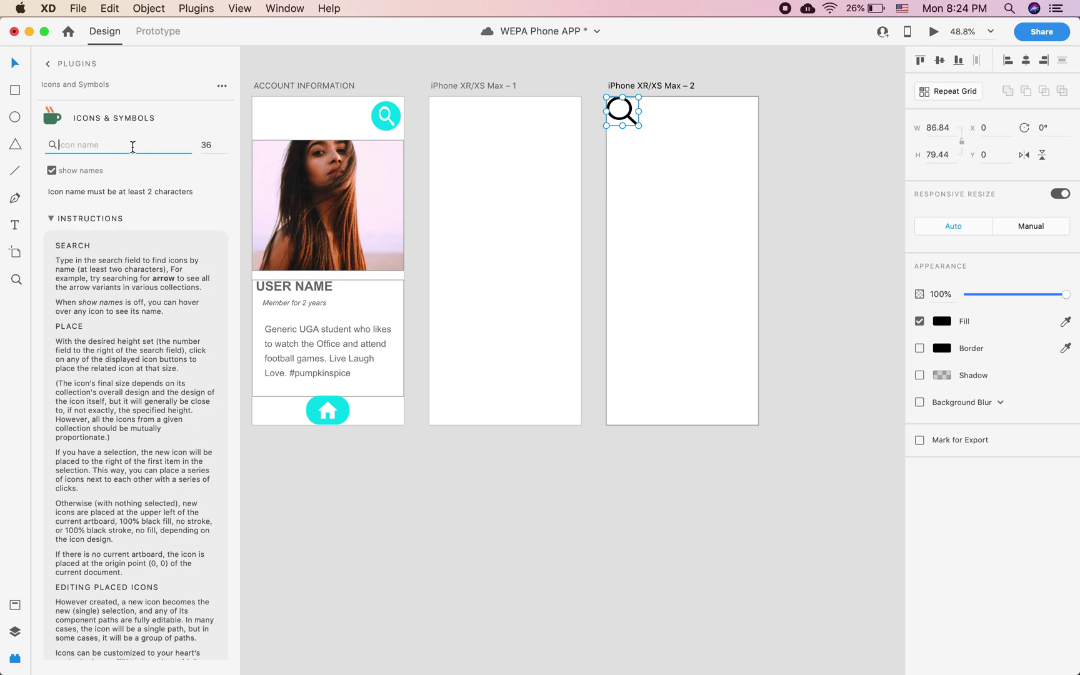
{"action": "type", "text": "upload"}
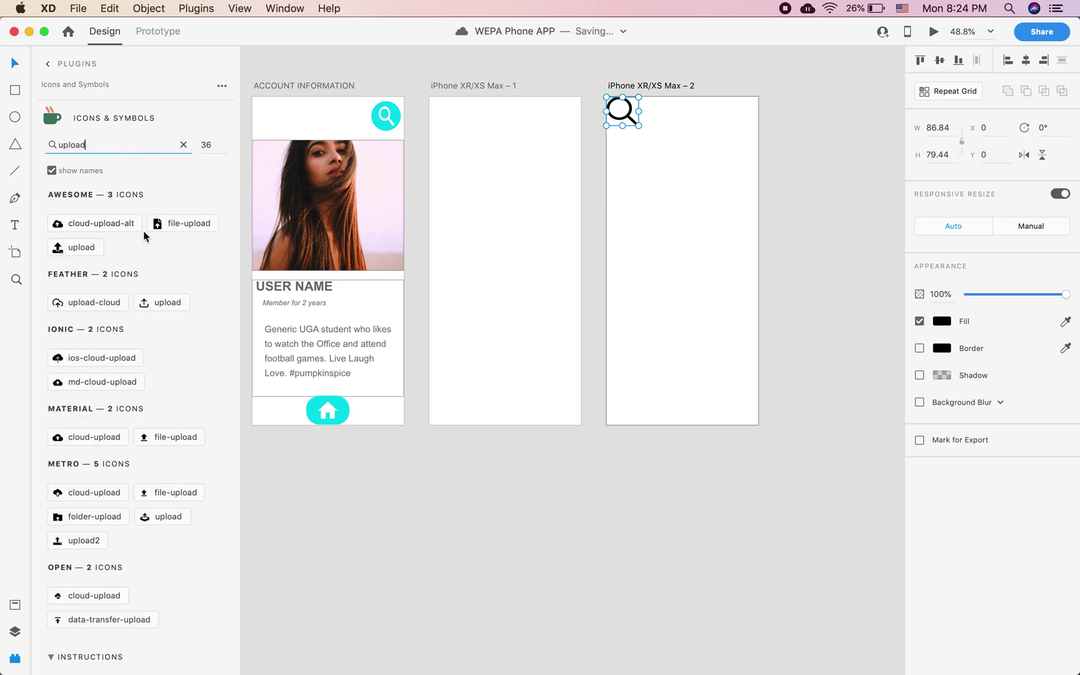
{"action": "scroll", "coordinate": [144, 230], "scroll_direction": "down", "scroll_amount": 2}
{"action": "left_click", "coordinate": [104, 164]}
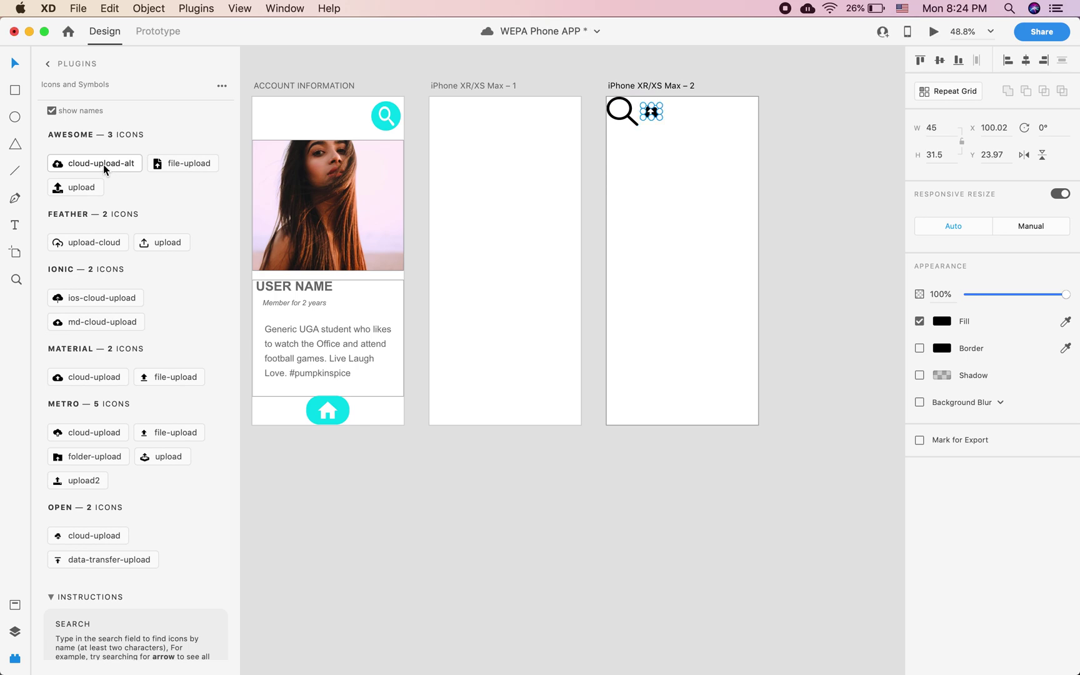
{"action": "mouse_move", "coordinate": [659, 126]}
{"action": "left_mouse_down"}
{"action": "mouse_move", "coordinate": [669, 125]}
{"action": "mouse_move", "coordinate": [653, 133]}
{"action": "mouse_move", "coordinate": [674, 126]}
{"action": "left_mouse_up"}
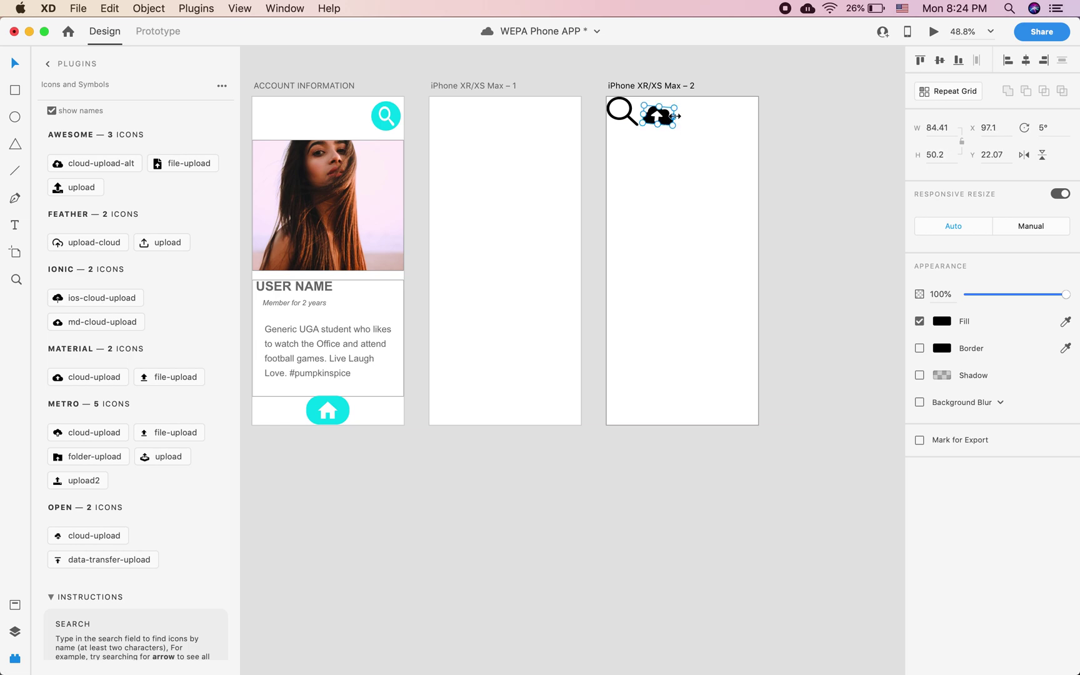
{"action": "left_click", "coordinate": [48, 64]}
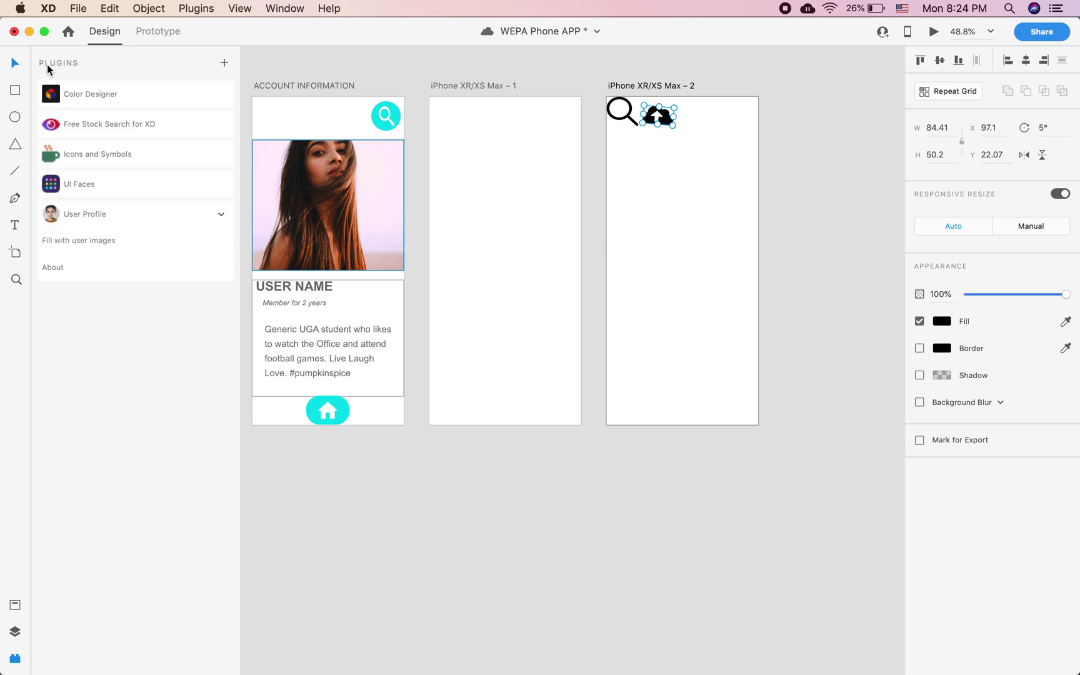
{"action": "scroll", "coordinate": [439, 228], "scroll_direction": "left", "scroll_amount": 10}
{"action": "scroll", "coordinate": [440, 235], "scroll_direction": "down", "scroll_amount": 1}
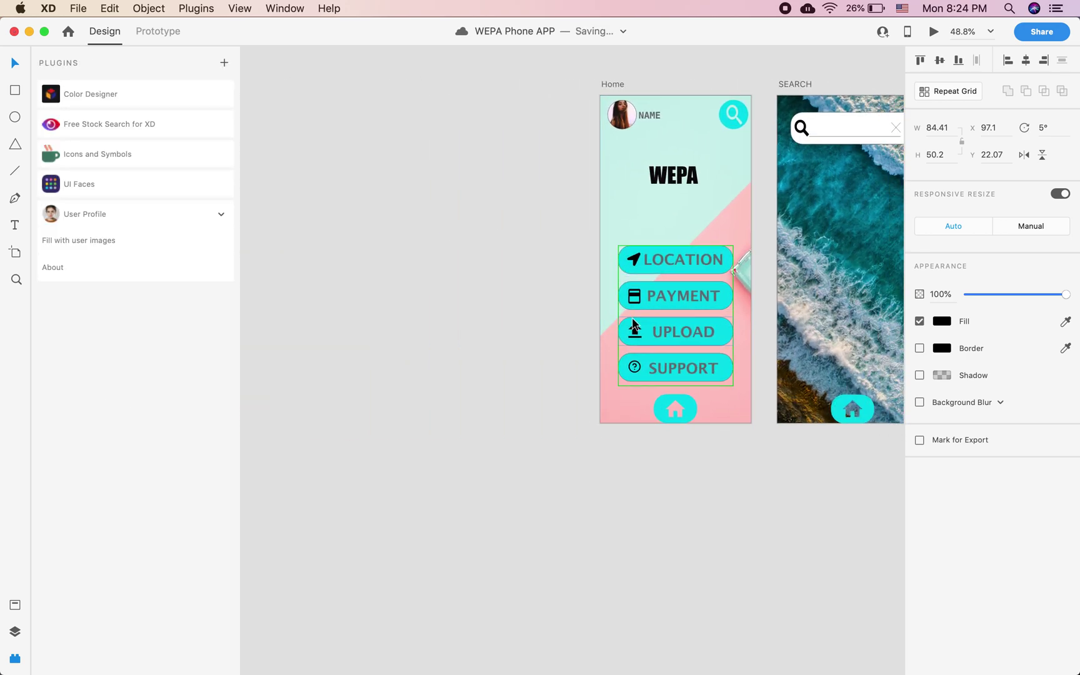
{"action": "scroll", "coordinate": [633, 351], "scroll_direction": "right", "scroll_amount": 8}
{"action": "scroll", "coordinate": [634, 351], "scroll_direction": "down", "scroll_amount": 1}
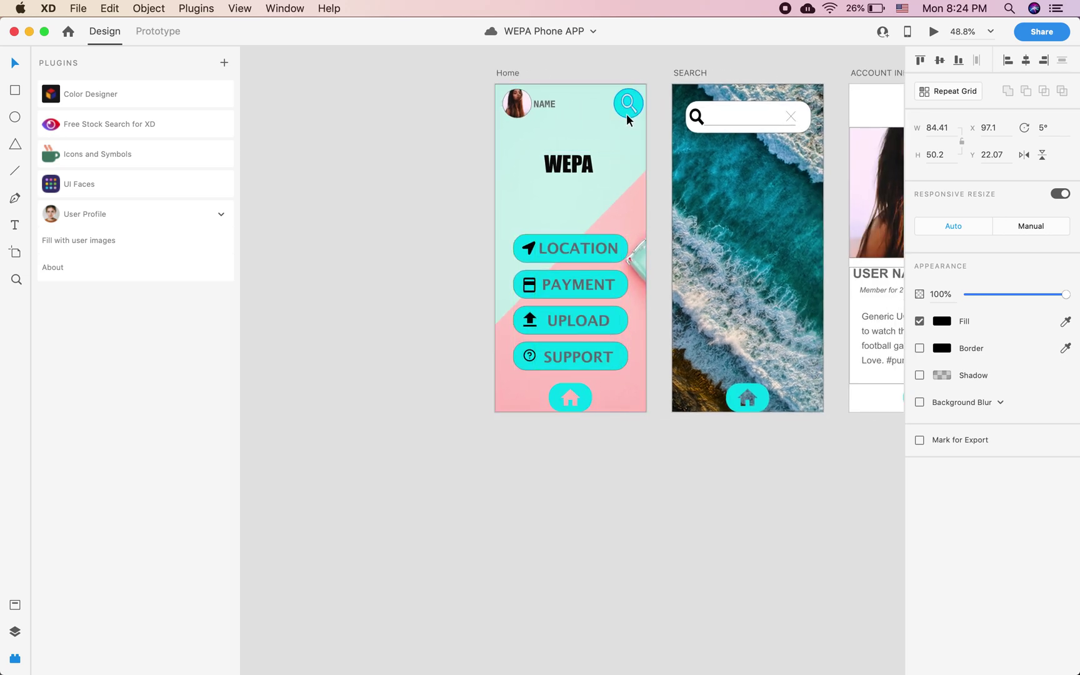
{"action": "scroll", "coordinate": [628, 113], "scroll_direction": "right", "scroll_amount": 20}
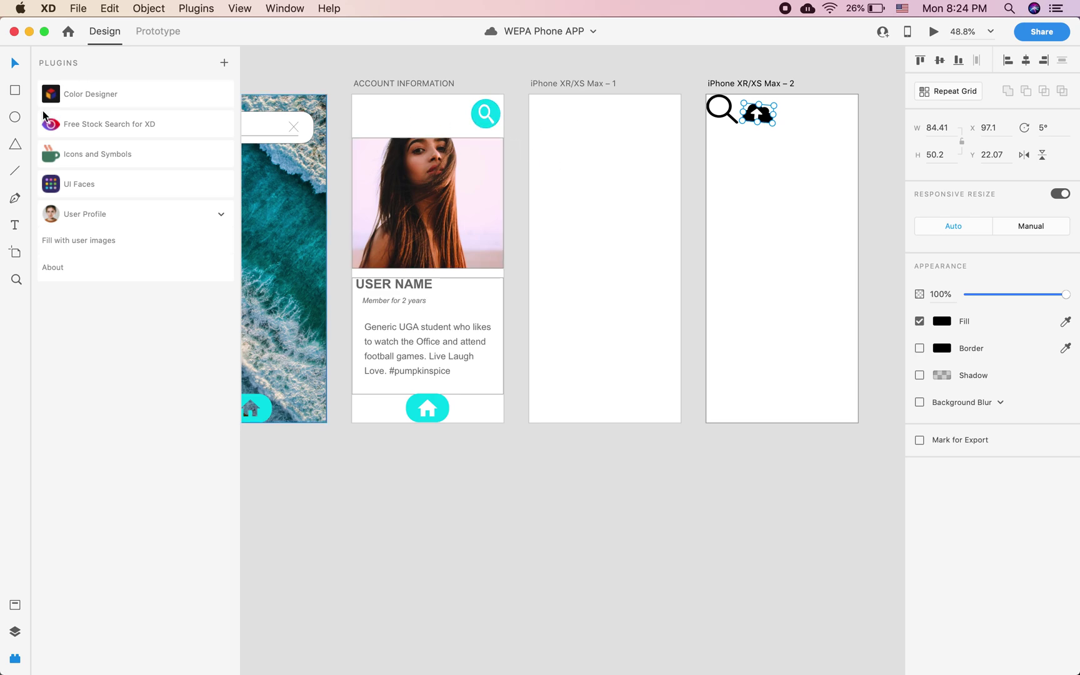
- Draw an ellipse about 111 × 102 below the icons on iPhone XR/XS Max – 2 and save the document
{"action": "left_click", "coordinate": [20, 118]}
{"action": "left_click_drag", "start_coordinate": [734, 170], "coordinate": [774, 206]}
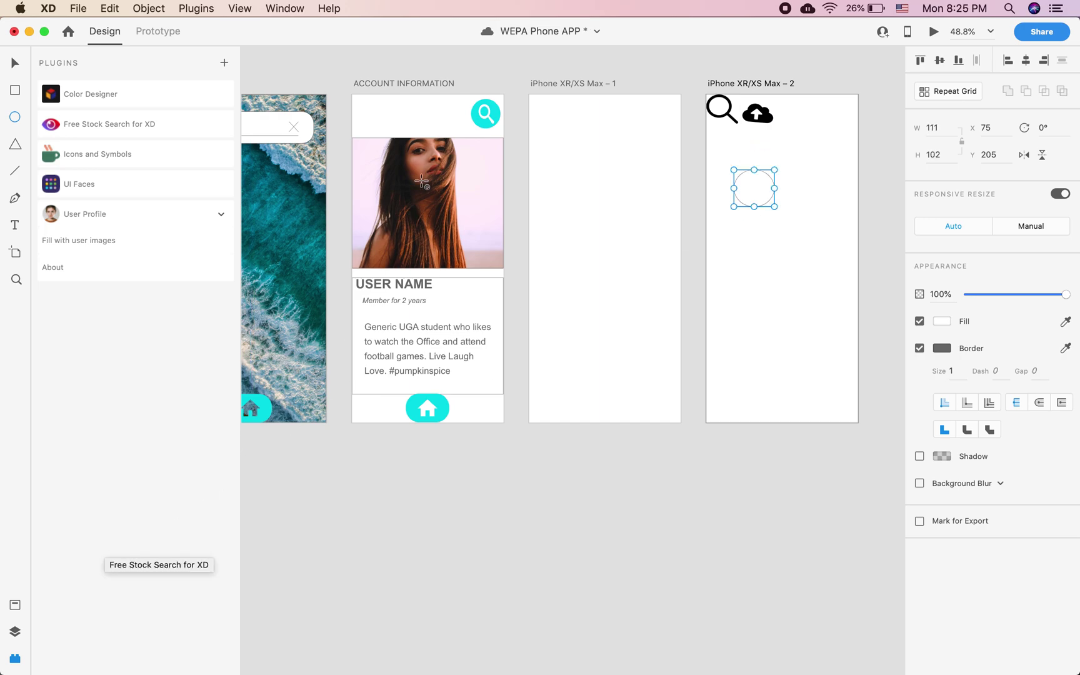
{"action": "key", "text": "super+s"}
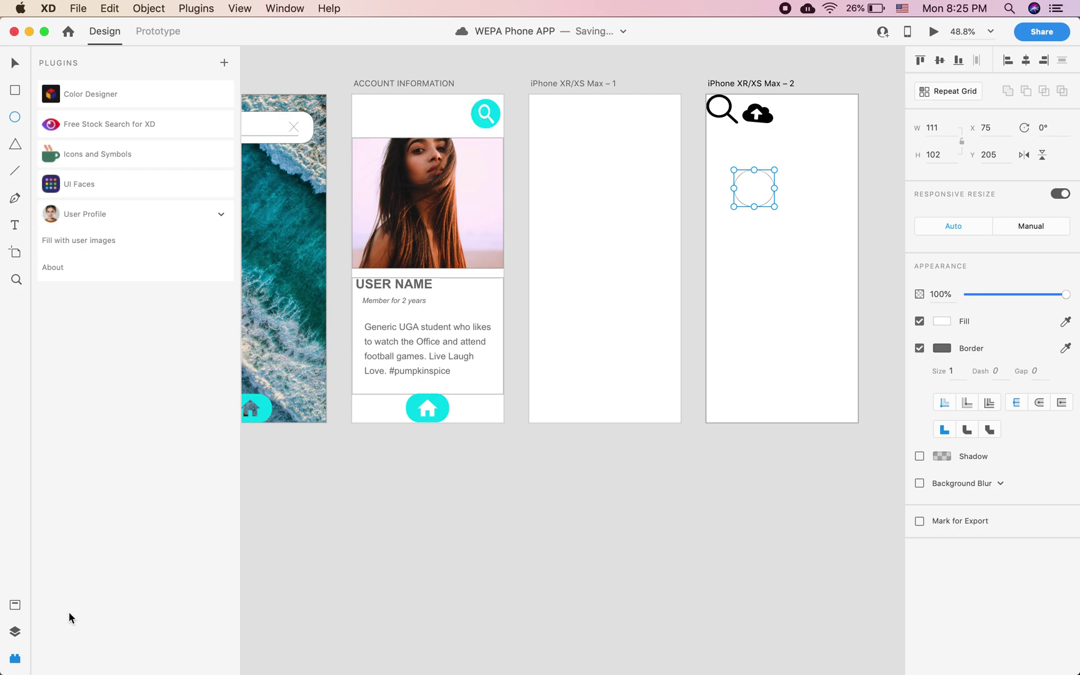
- Fill the new ellipse with the turquoise color "v" from the document assets and save the document
{"action": "left_click", "coordinate": [15, 605]}
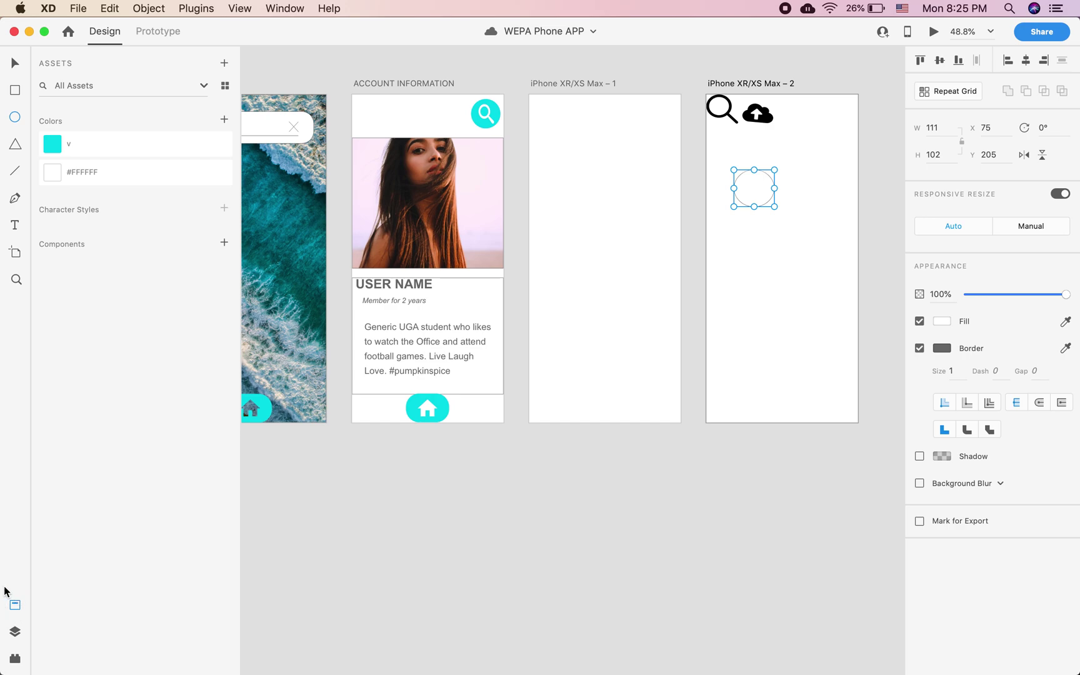
{"action": "double_click", "coordinate": [88, 145]}
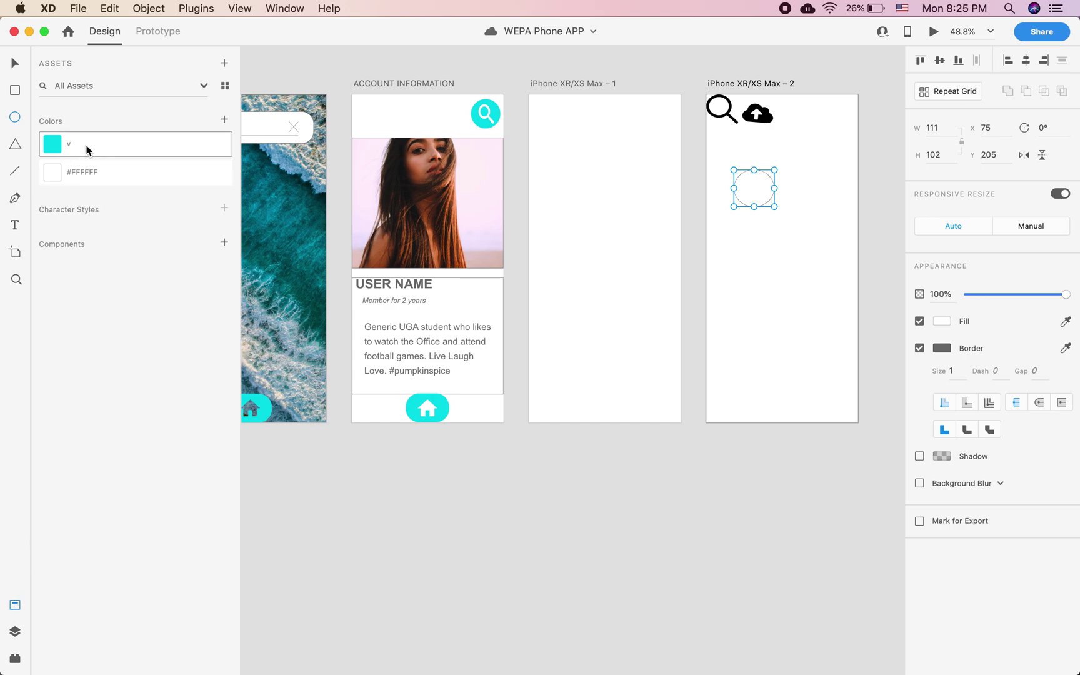
{"action": "left_click", "coordinate": [69, 145]}
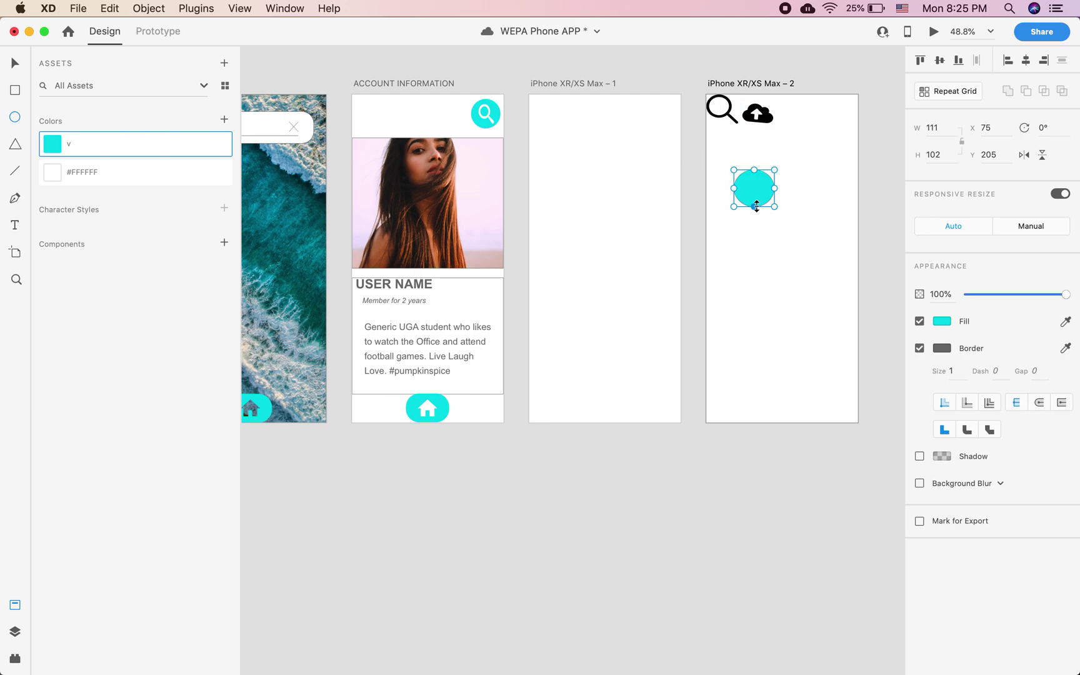
{"action": "key", "text": "v"}
{"action": "key", "text": "super+s"}
- Move the turquoise ellipse onto the search icon and send it to the back
{"action": "left_click_drag", "start_coordinate": [759, 188], "coordinate": [726, 109]}
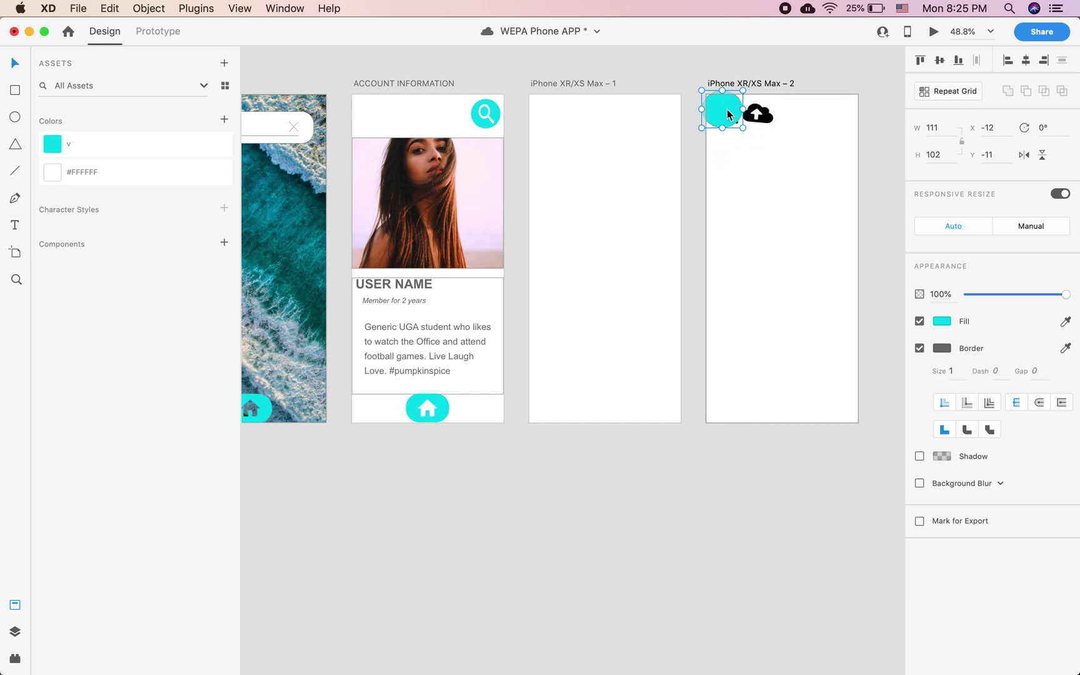
{"action": "right_click", "coordinate": [726, 110]}
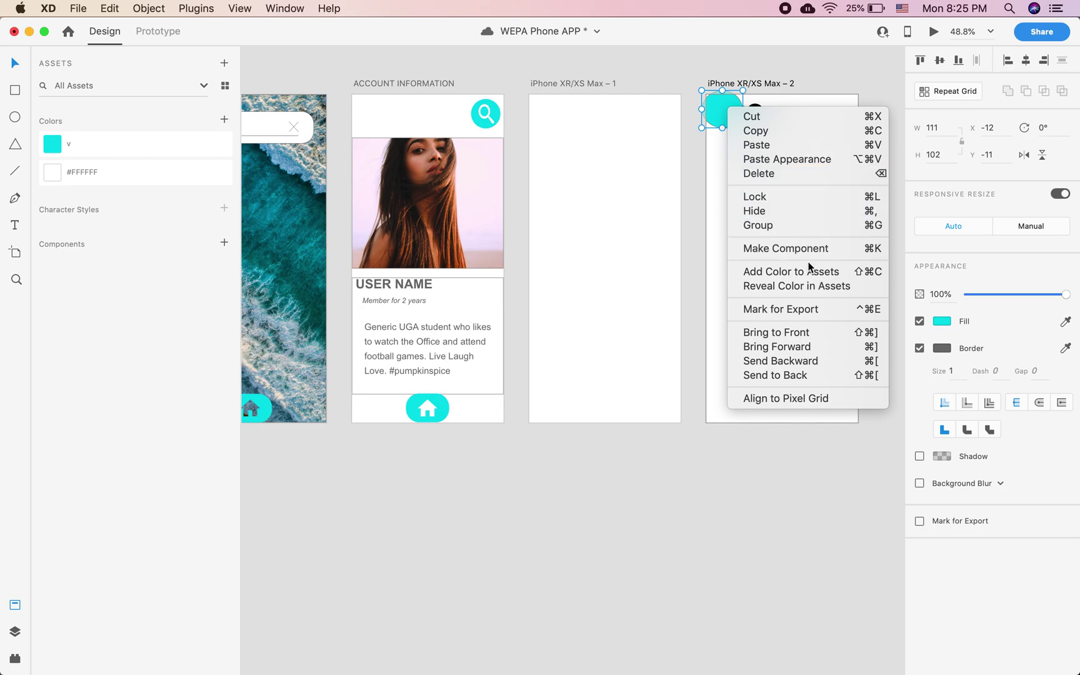
{"action": "left_click", "coordinate": [802, 380]}
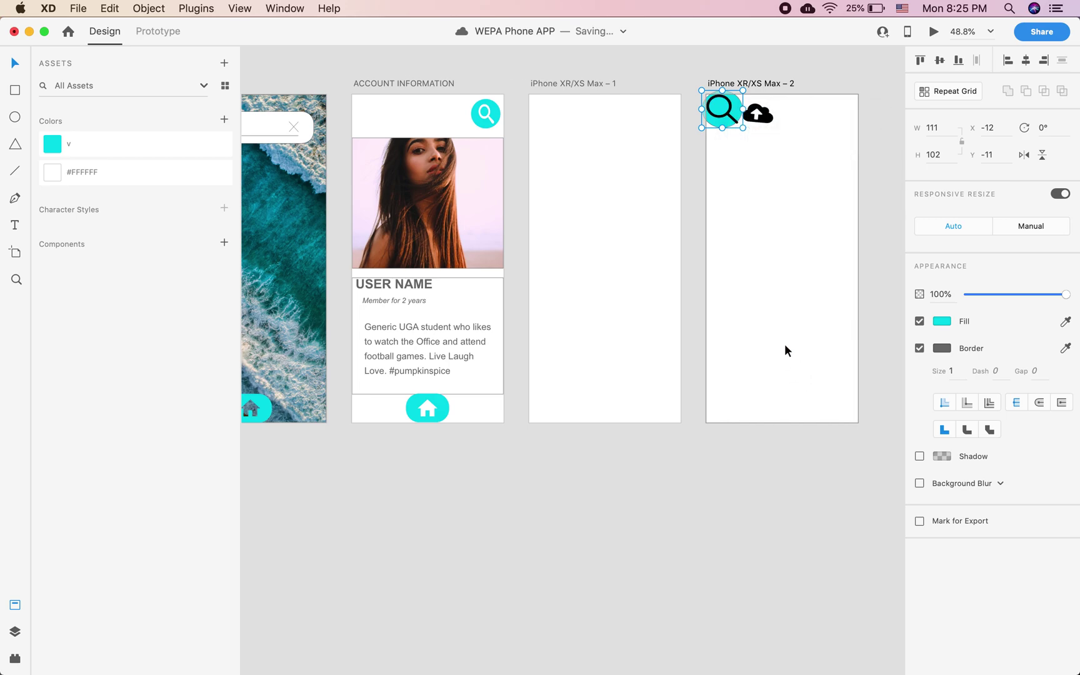
- Combine the turquoise ellipse and search icon with Exclude Overlap, and move the result to the top-right corner of iPhone XR/XS Max – 2
{"action": "left_click", "coordinate": [710, 162]}
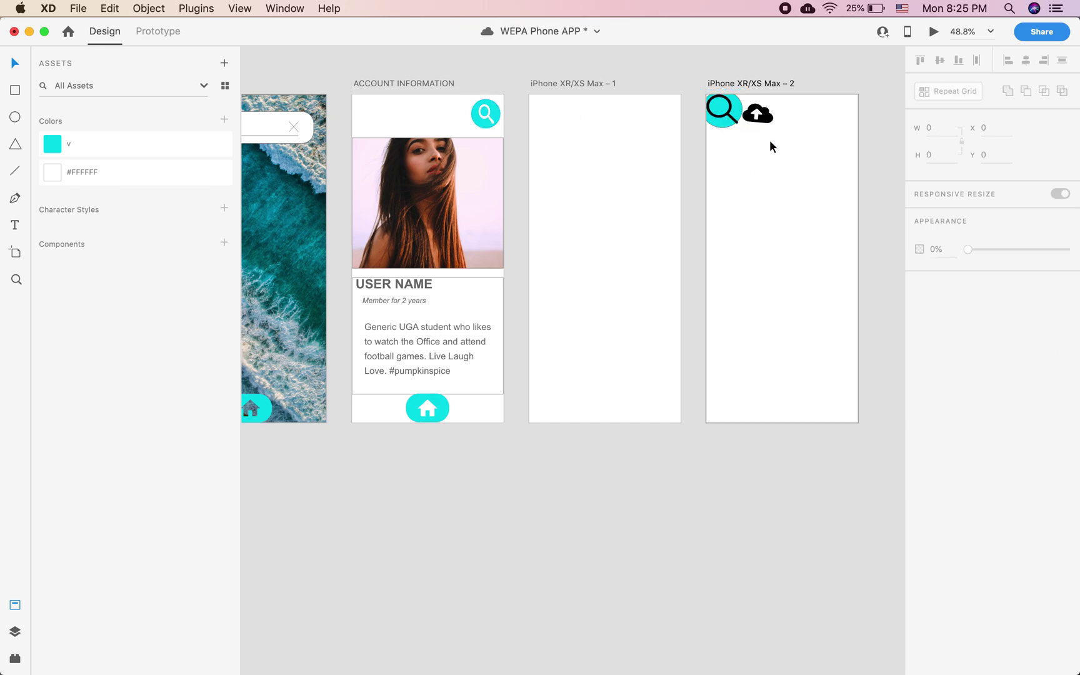
{"action": "left_click_drag", "start_coordinate": [709, 157], "coordinate": [727, 101]}
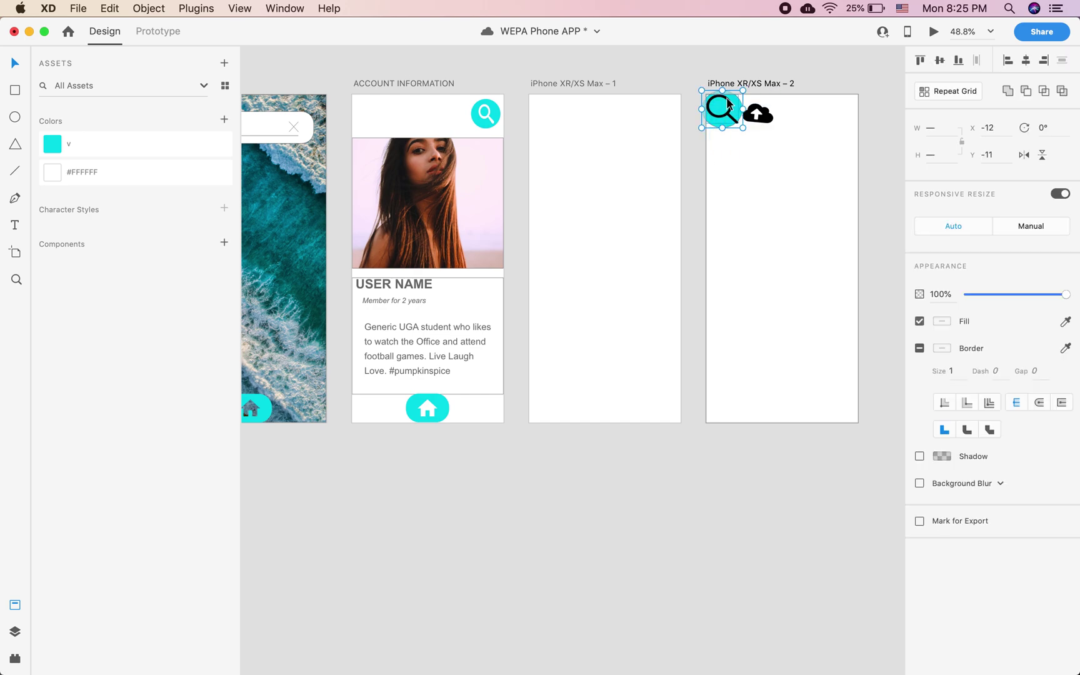
{"action": "left_click", "coordinate": [1062, 94]}
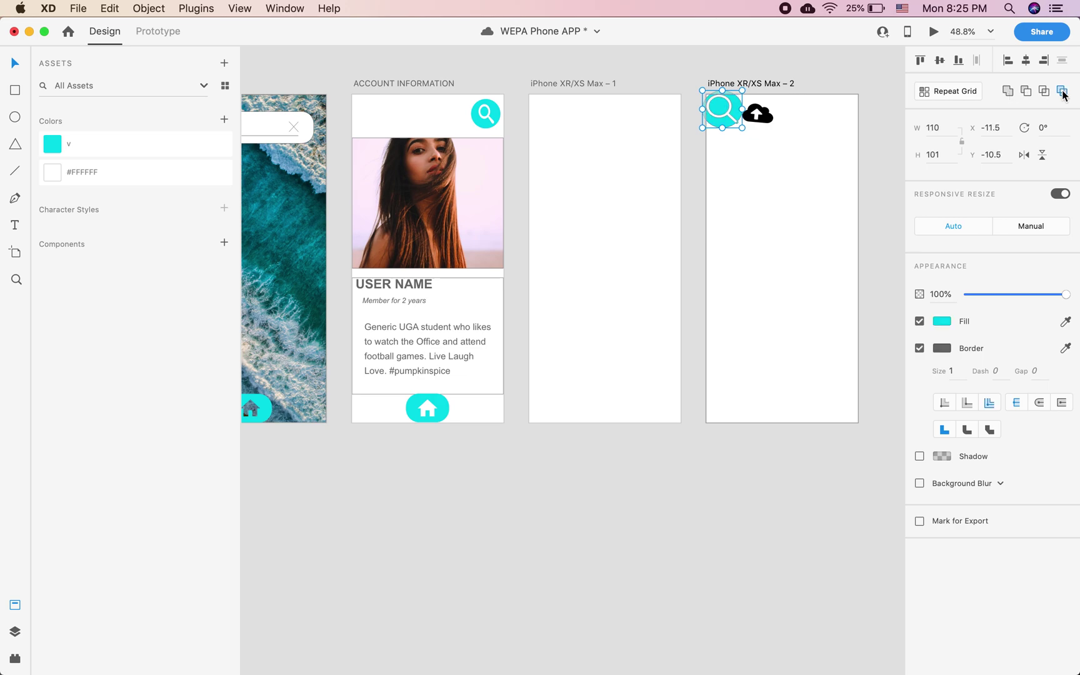
{"action": "left_click_drag", "start_coordinate": [721, 121], "coordinate": [836, 125]}
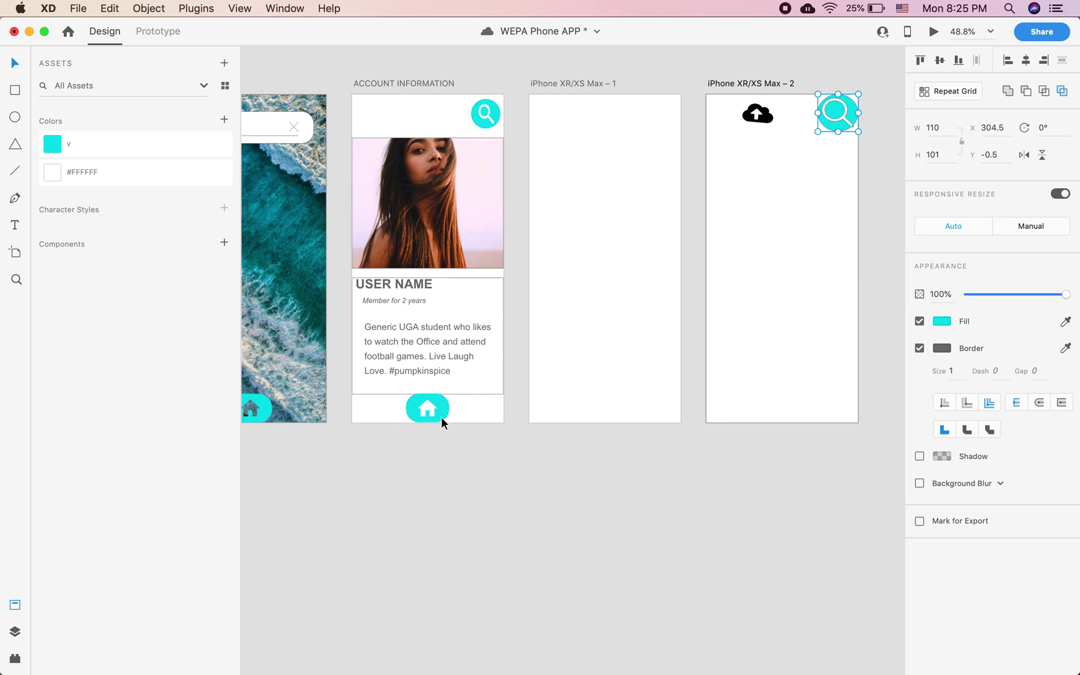
- Open the Free Stock Search for XD plugin and search its stock images for "minimalist"
{"action": "left_click", "coordinate": [15, 660]}
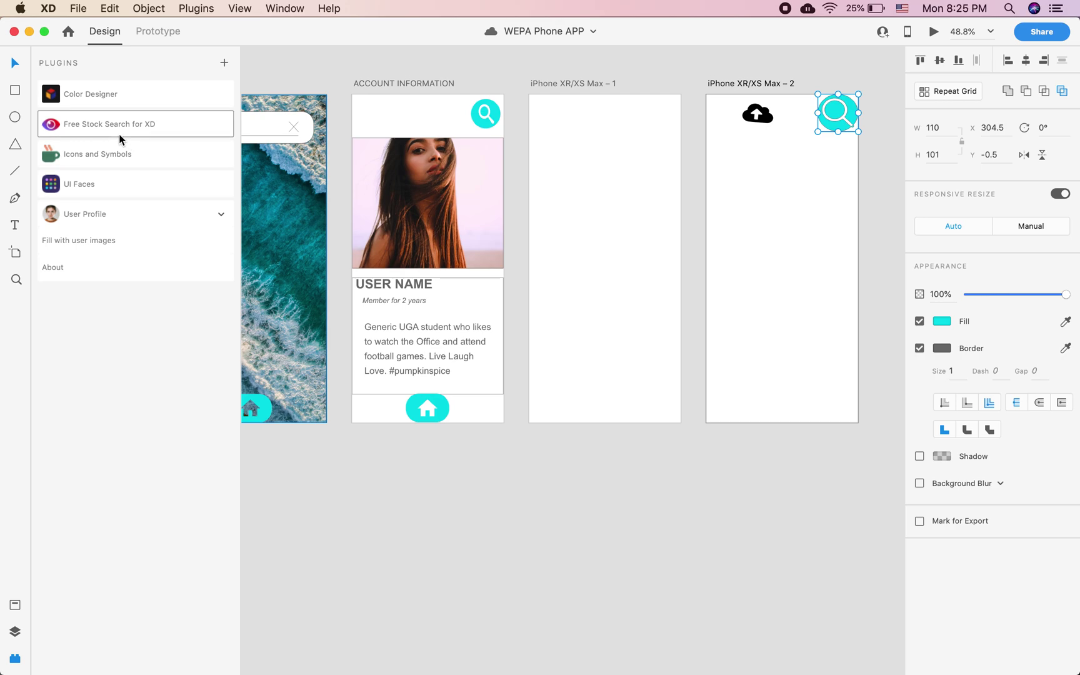
{"action": "scroll", "coordinate": [369, 270], "scroll_direction": "left", "scroll_amount": 8}
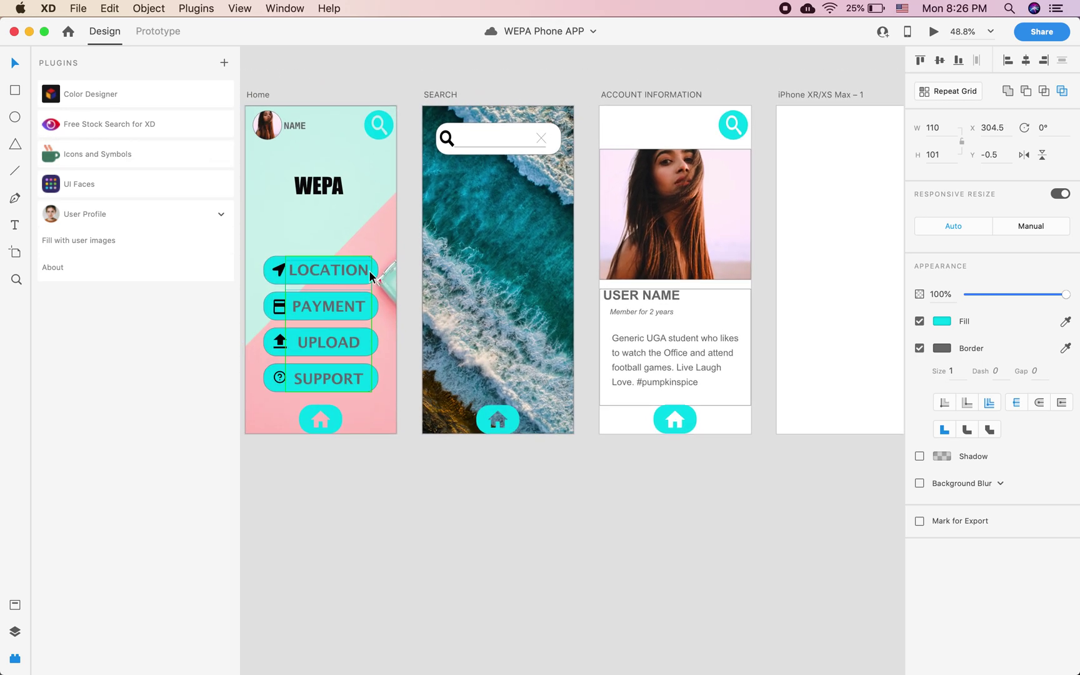
{"action": "scroll", "coordinate": [376, 226], "scroll_direction": "right", "scroll_amount": 12}
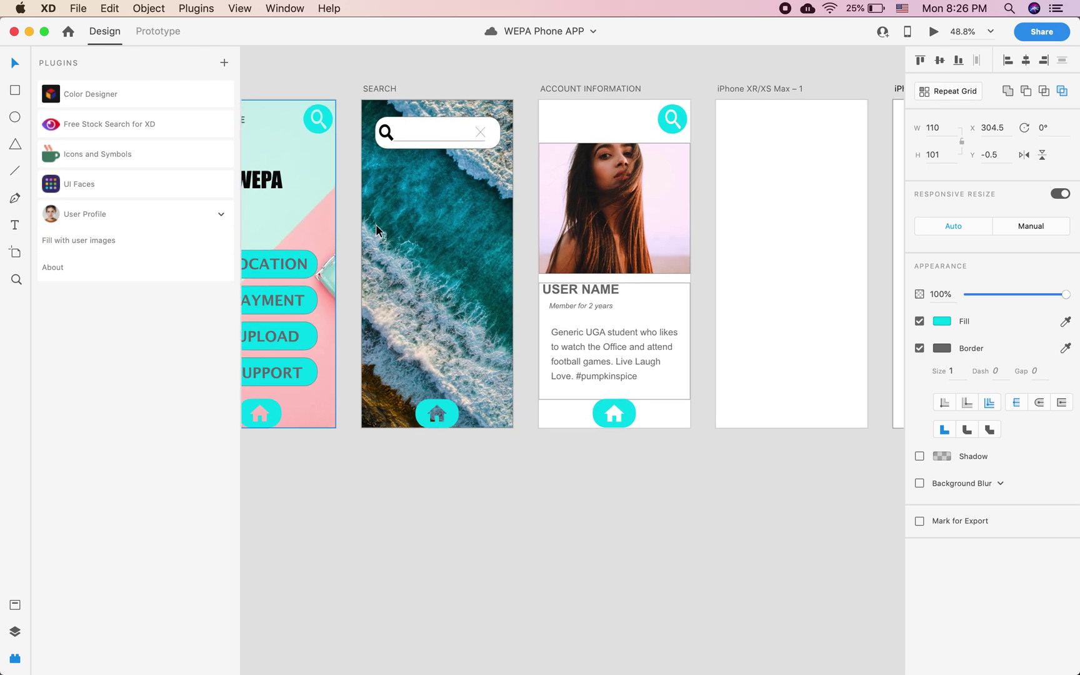
{"action": "left_click", "coordinate": [182, 134]}
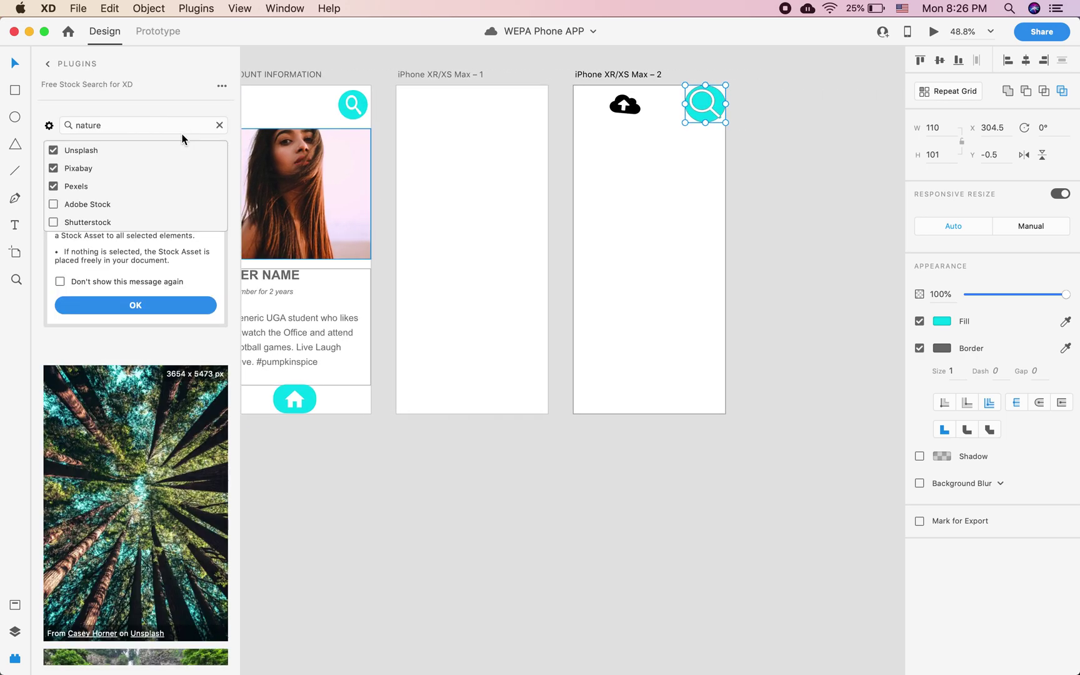
{"action": "left_click", "coordinate": [219, 125]}
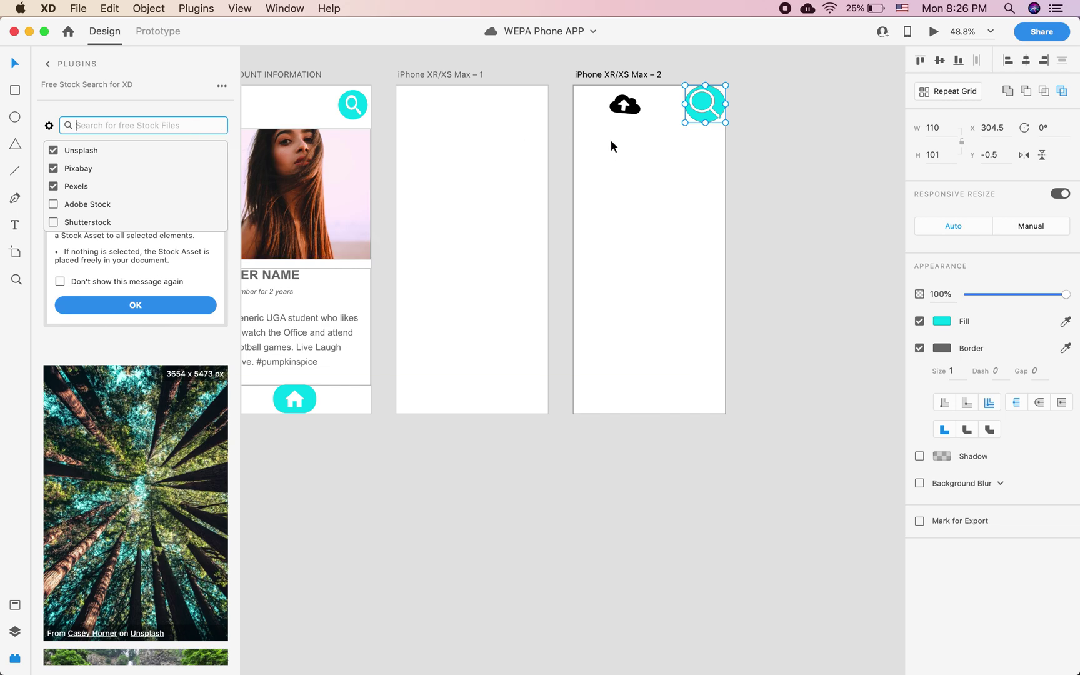
{"action": "type", "text": "min"}
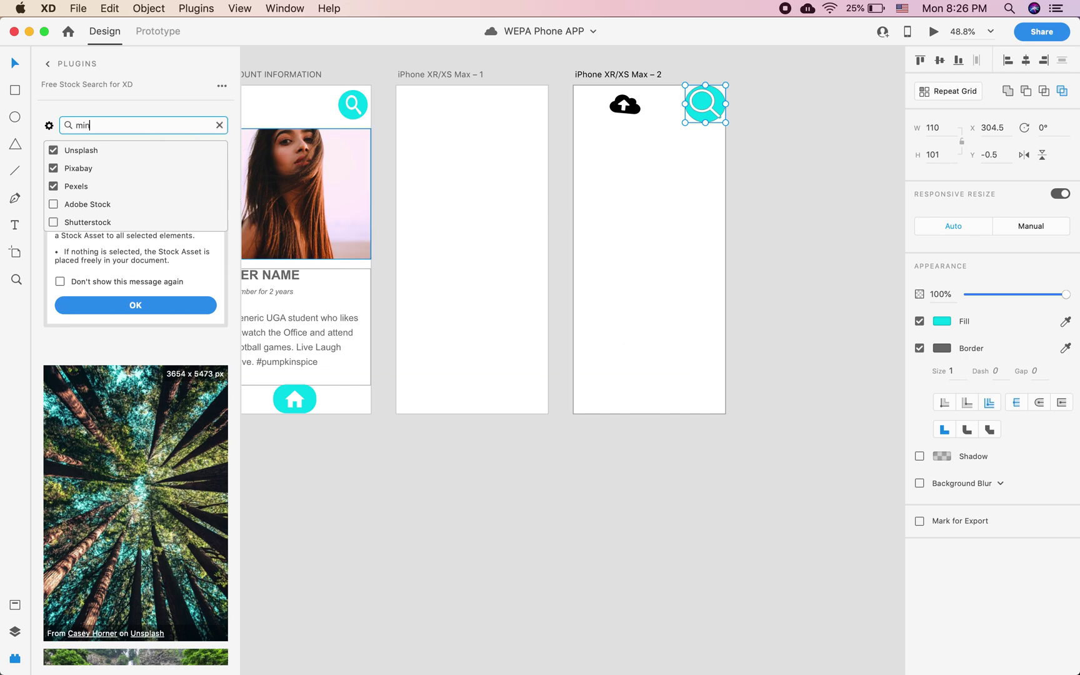
{"action": "type", "text": "imalis"}
{"action": "key", "text": "Return"}
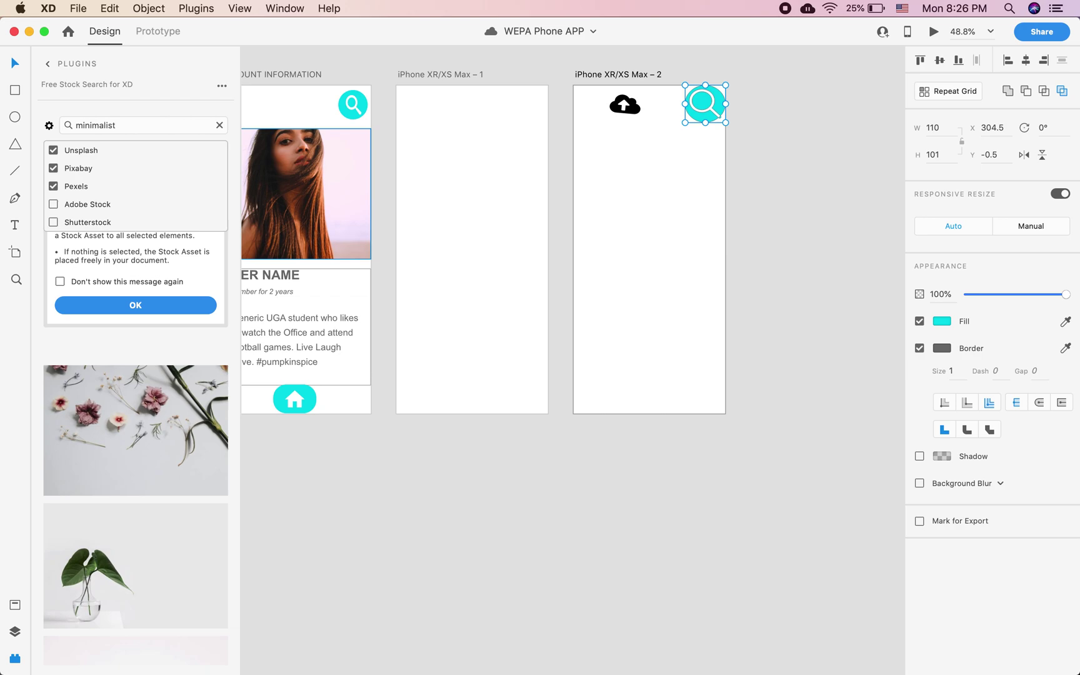
{"action": "scroll", "coordinate": [127, 266], "scroll_direction": "down", "scroll_amount": 3}
{"action": "mouse_move", "coordinate": [127, 265]}
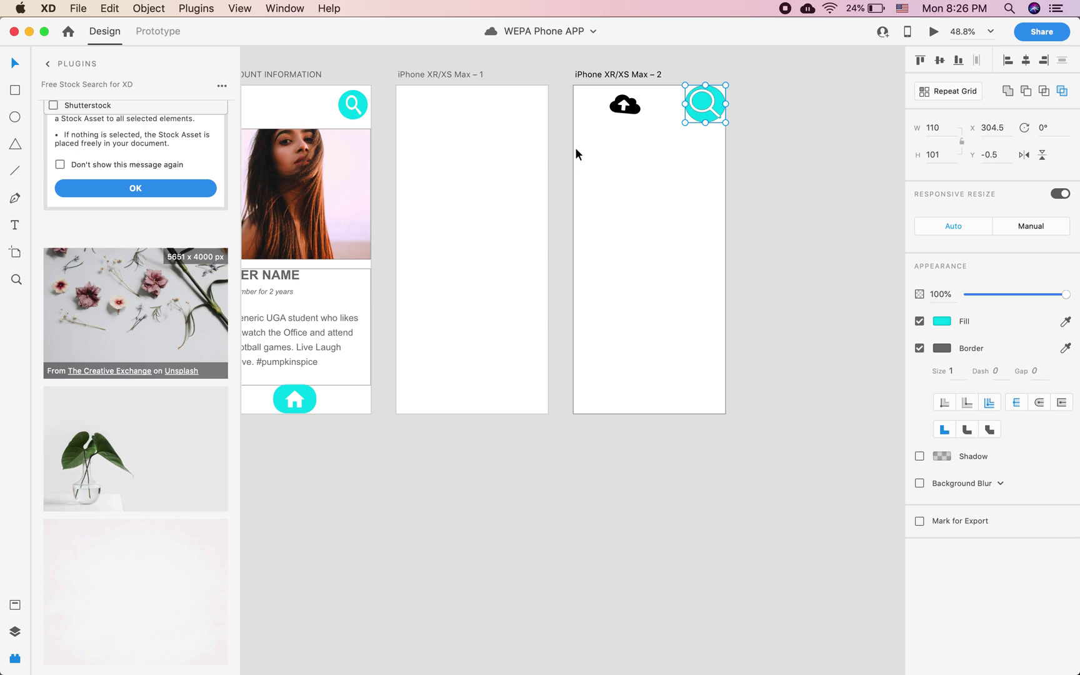
- Draw a rectangle about 414 × 651 below the icons on iPhone XR/XS Max – 2 and fill it with the pink flowers photo
{"action": "left_click", "coordinate": [15, 90]}
{"action": "mouse_move", "coordinate": [574, 128]}
{"action": "left_mouse_down"}
{"action": "mouse_move", "coordinate": [657, 216]}
{"action": "mouse_move", "coordinate": [711, 305]}
{"action": "mouse_move", "coordinate": [725, 366]}
{"action": "left_mouse_up"}
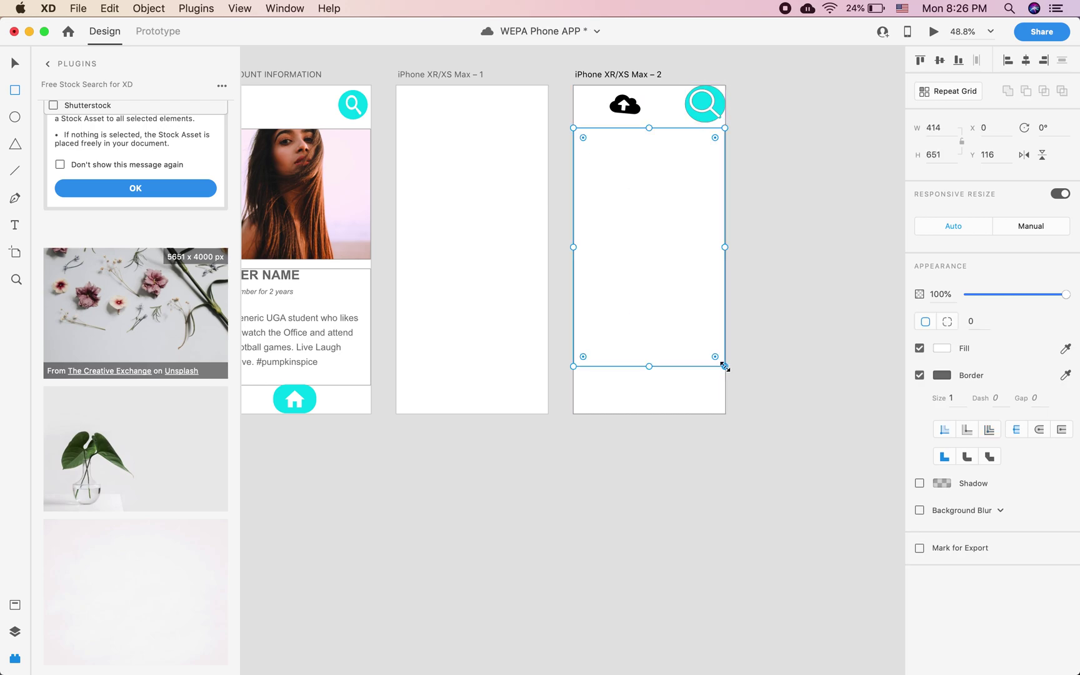
{"action": "left_click", "coordinate": [161, 326]}
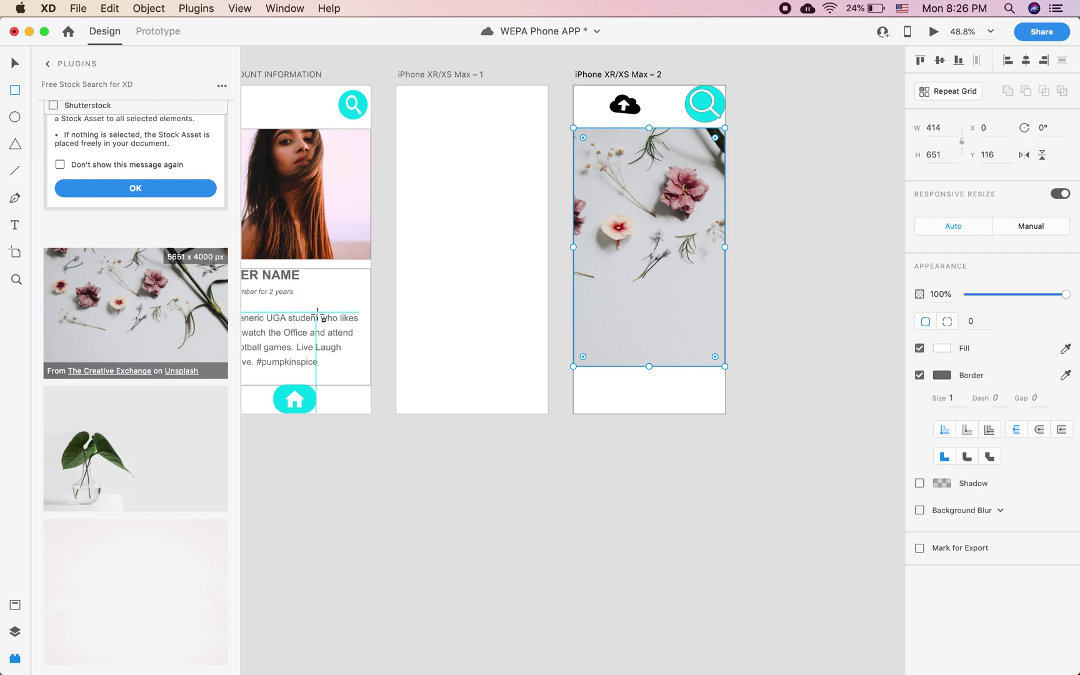
- Send the flower photo rectangle on iPhone XR/XS Max – 2 to the back
{"action": "scroll", "coordinate": [316, 299], "scroll_direction": "left", "scroll_amount": 5}
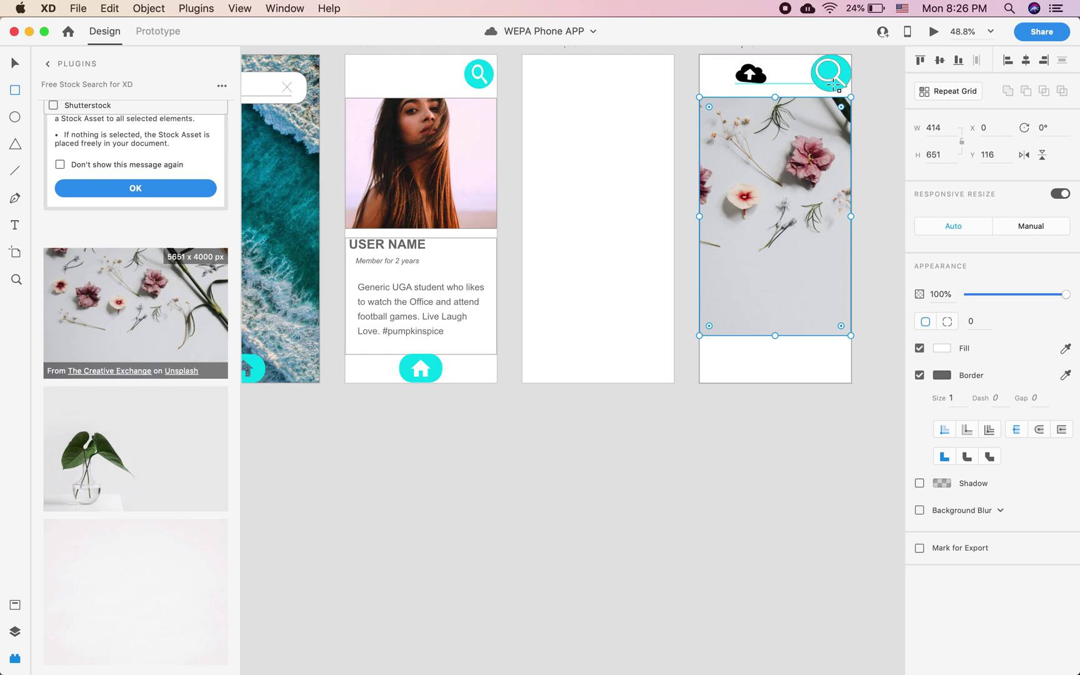
{"action": "right_click", "coordinate": [750, 176]}
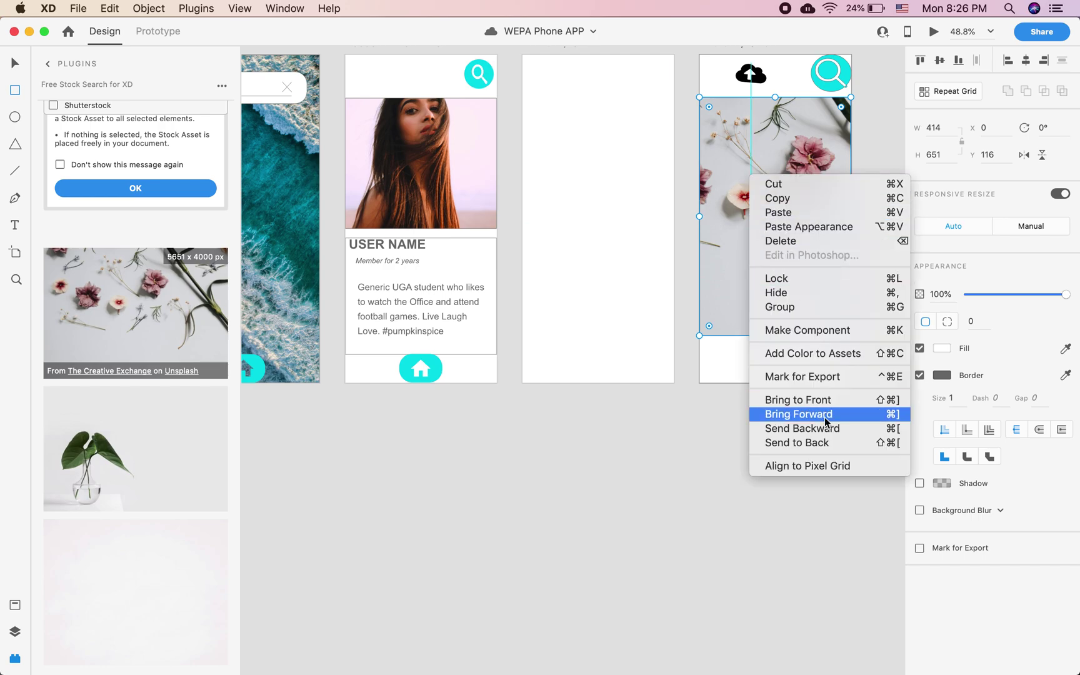
{"action": "left_click", "coordinate": [817, 444]}
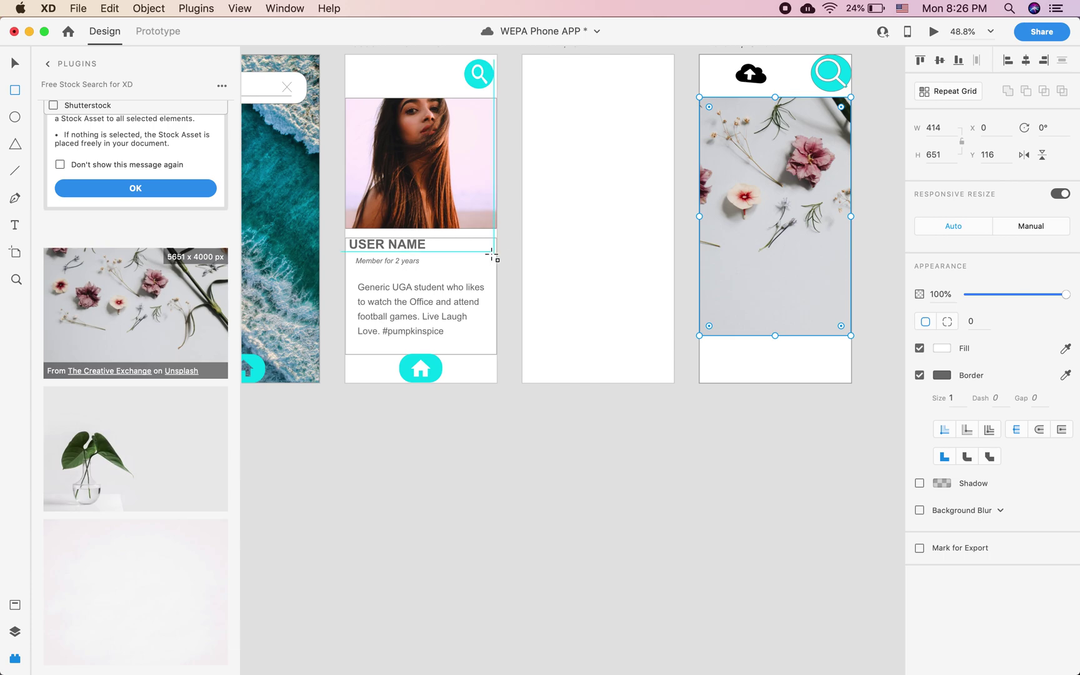
- Copy the USER NAME text block with its frame from ACCOUNT INFORMATION and paste it onto iPhone XR/XS Max – 2
{"action": "left_click", "coordinate": [12, 64]}
{"action": "left_click_drag", "start_coordinate": [514, 256], "coordinate": [429, 328]}
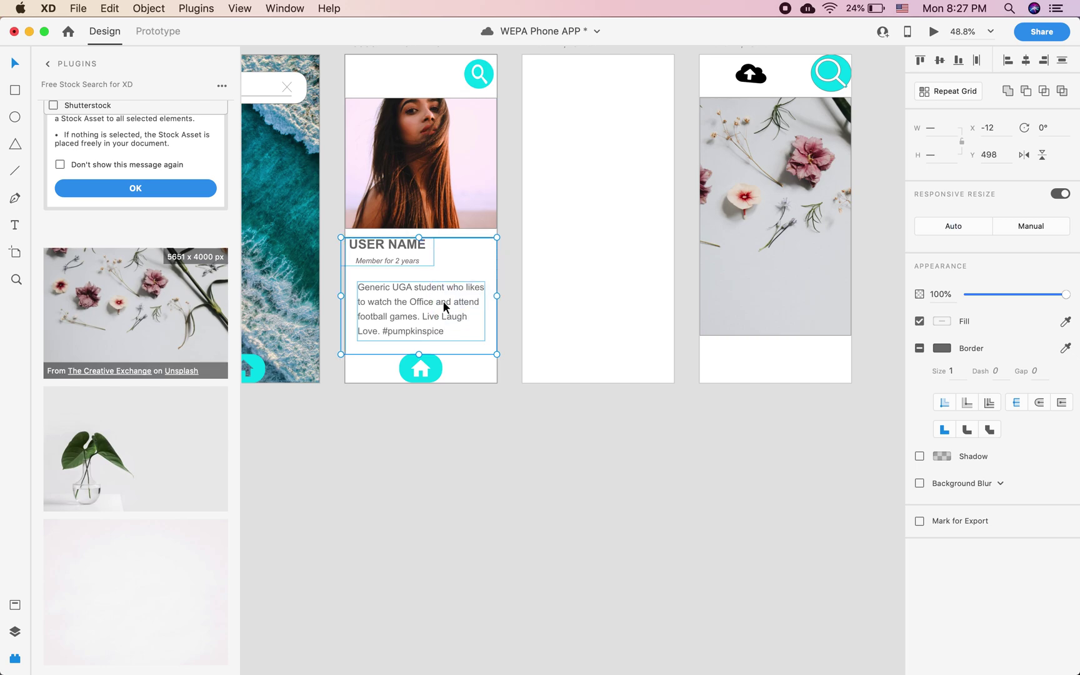
{"action": "right_click", "coordinate": [445, 300]}
{"action": "left_click", "coordinate": [473, 321]}
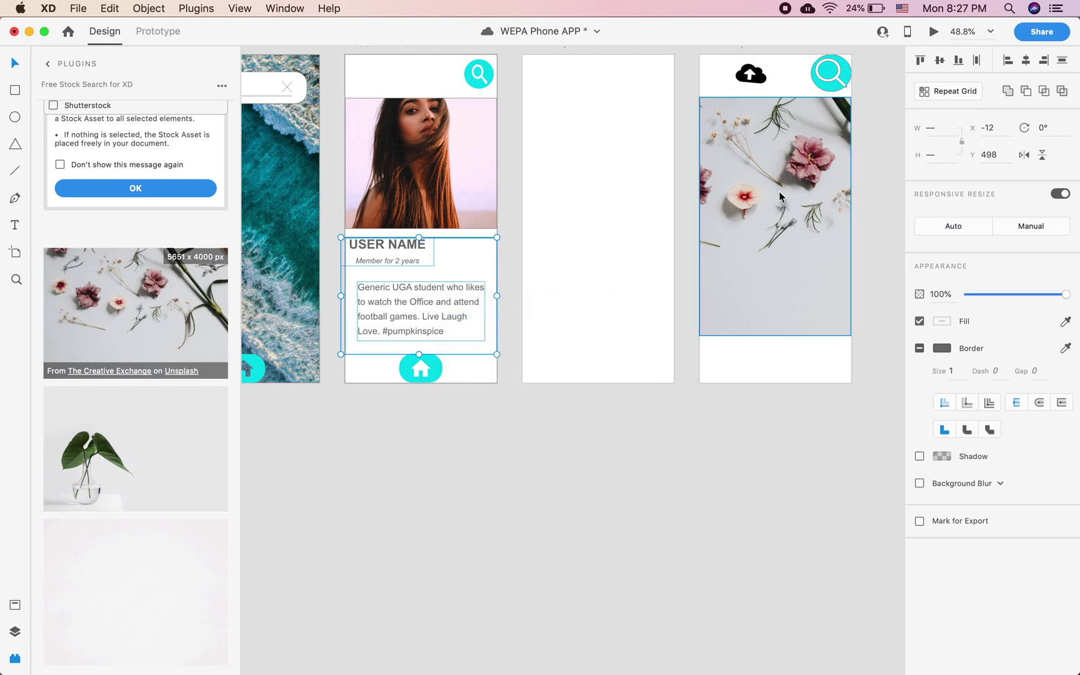
{"action": "right_click", "coordinate": [783, 193]}
{"action": "left_click", "coordinate": [813, 233]}
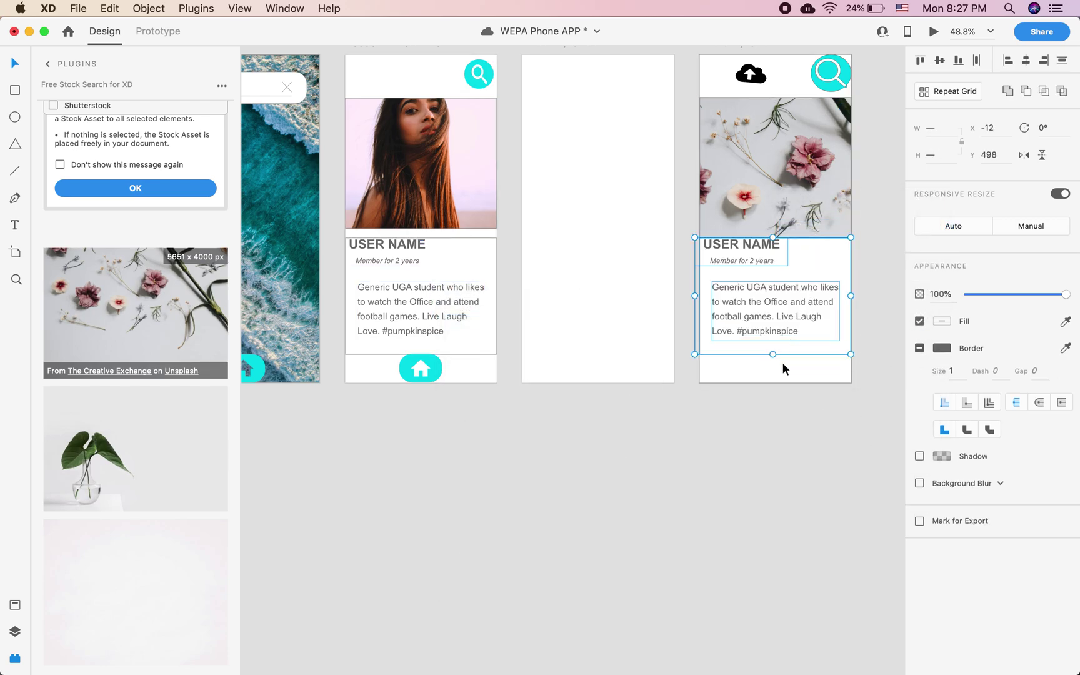
{"action": "left_click", "coordinate": [744, 471]}
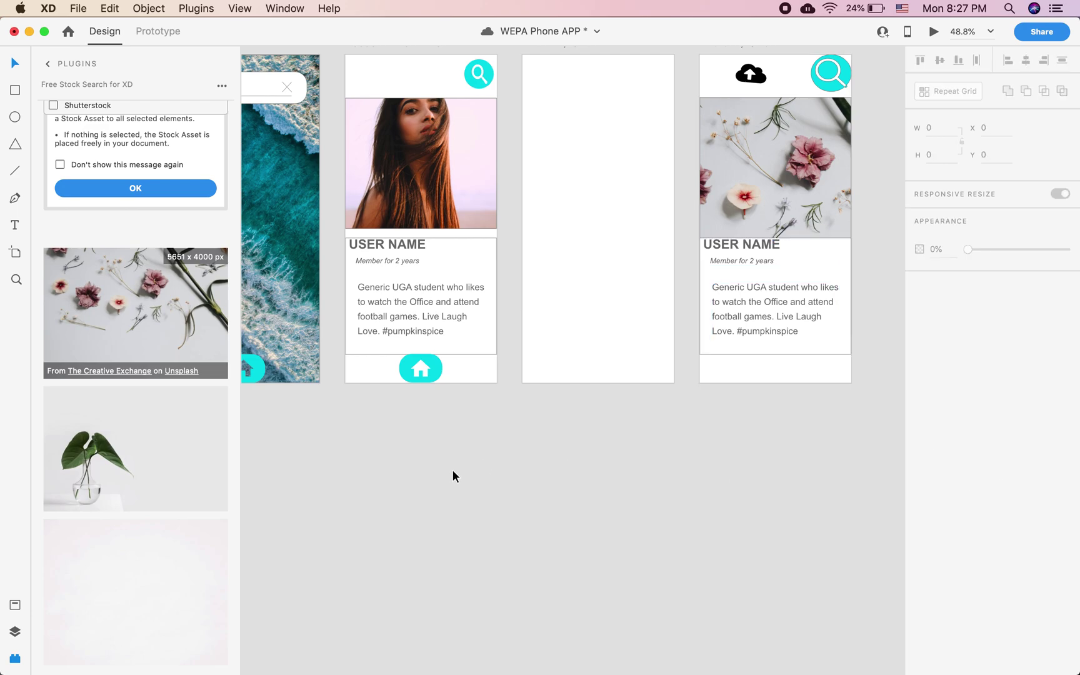
- Draw an ellipse about 240 × 390 on iPhone XR/XS Max – 1 and fill it with the forest photo from a "nature" stock search
{"action": "left_click", "coordinate": [14, 118]}
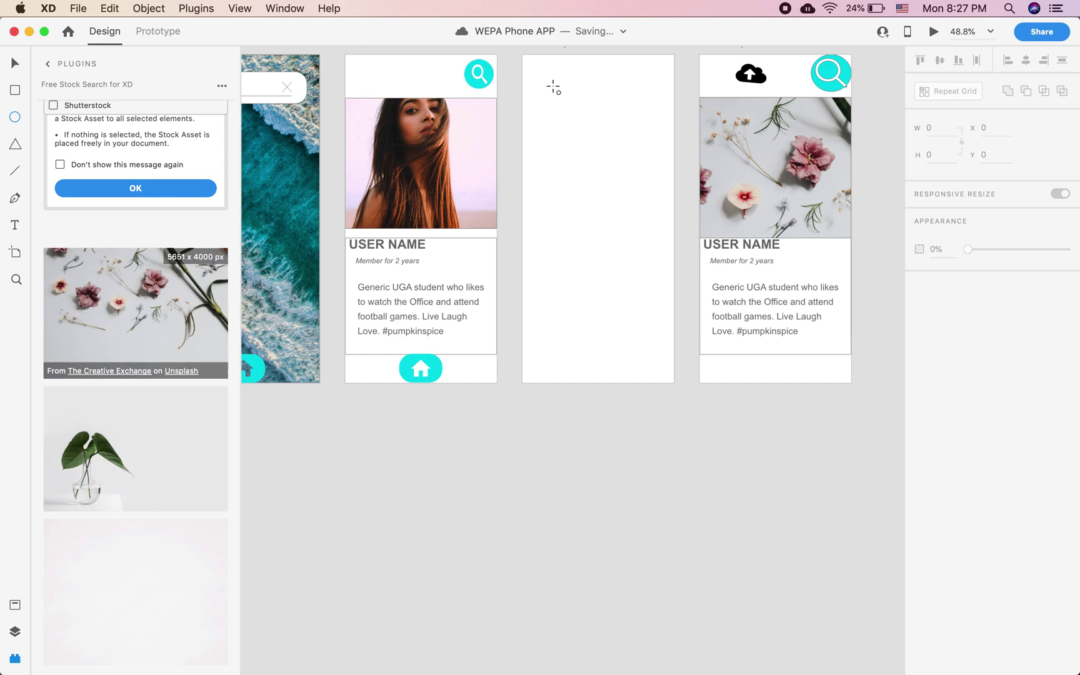
{"action": "left_click_drag", "start_coordinate": [552, 86], "coordinate": [641, 228]}
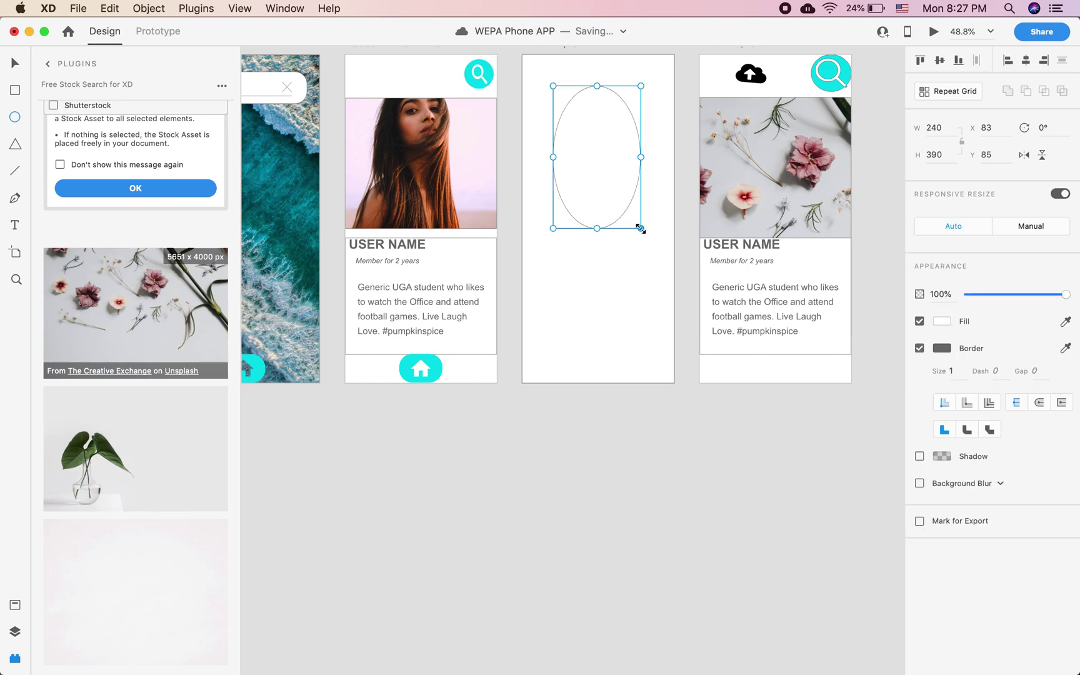
{"action": "scroll", "coordinate": [108, 200], "scroll_direction": "up", "scroll_amount": 4}
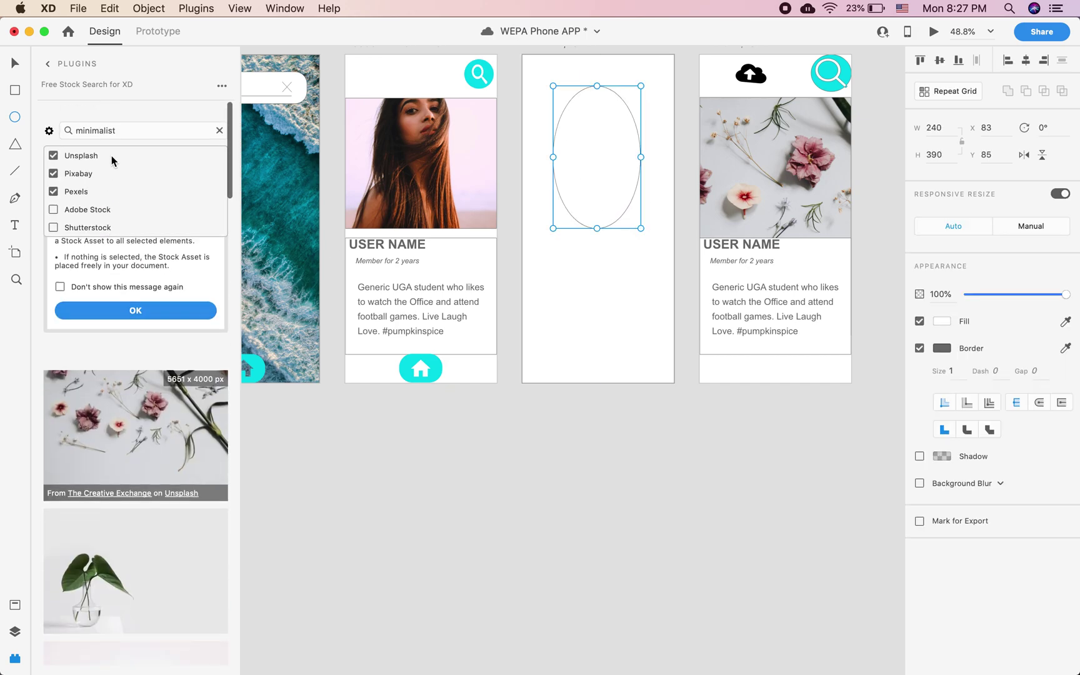
{"action": "double_click", "coordinate": [118, 126]}
{"action": "type", "text": "nature"}
{"action": "key", "text": "Return"}
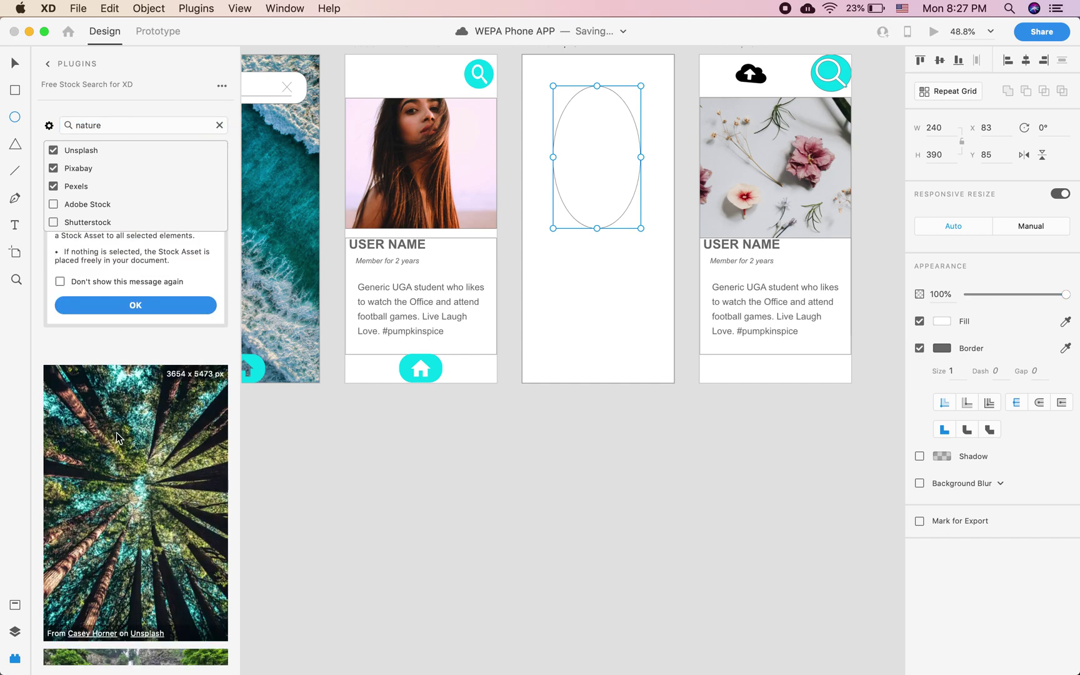
{"action": "left_click", "coordinate": [117, 433]}
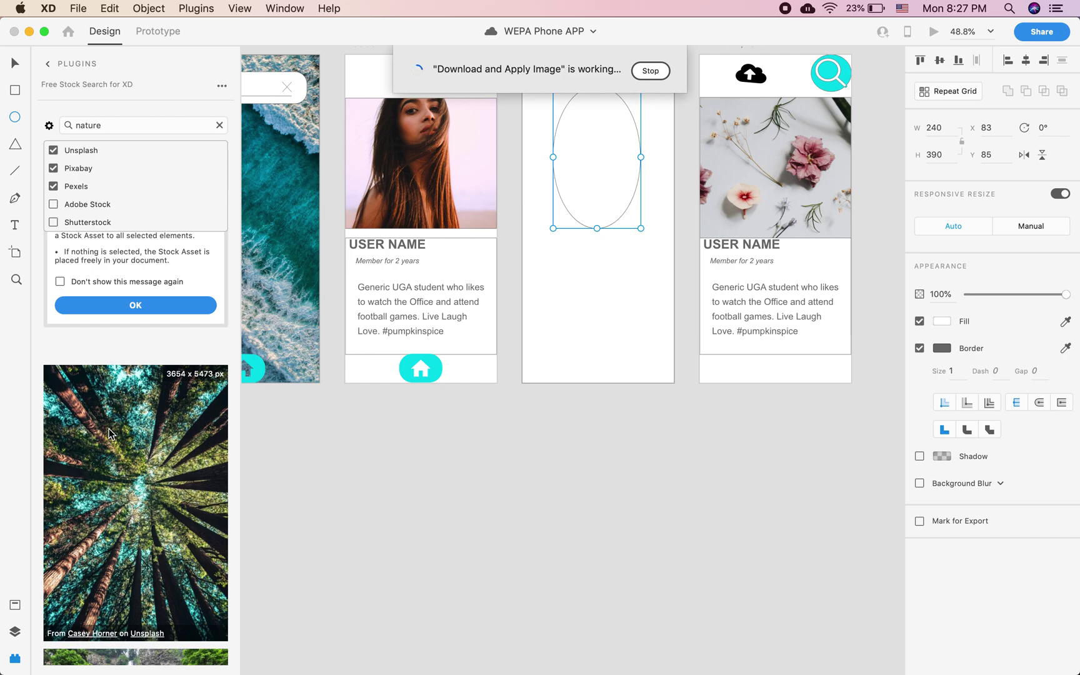
- Browse the other nature photos and stretch the forest ellipse downward to a height of about 441
{"action": "scroll", "coordinate": [110, 434], "scroll_direction": "down", "scroll_amount": 10}
{"action": "scroll", "coordinate": [110, 434], "scroll_direction": "down", "scroll_amount": 10}
{"action": "left_click", "coordinate": [132, 652]}
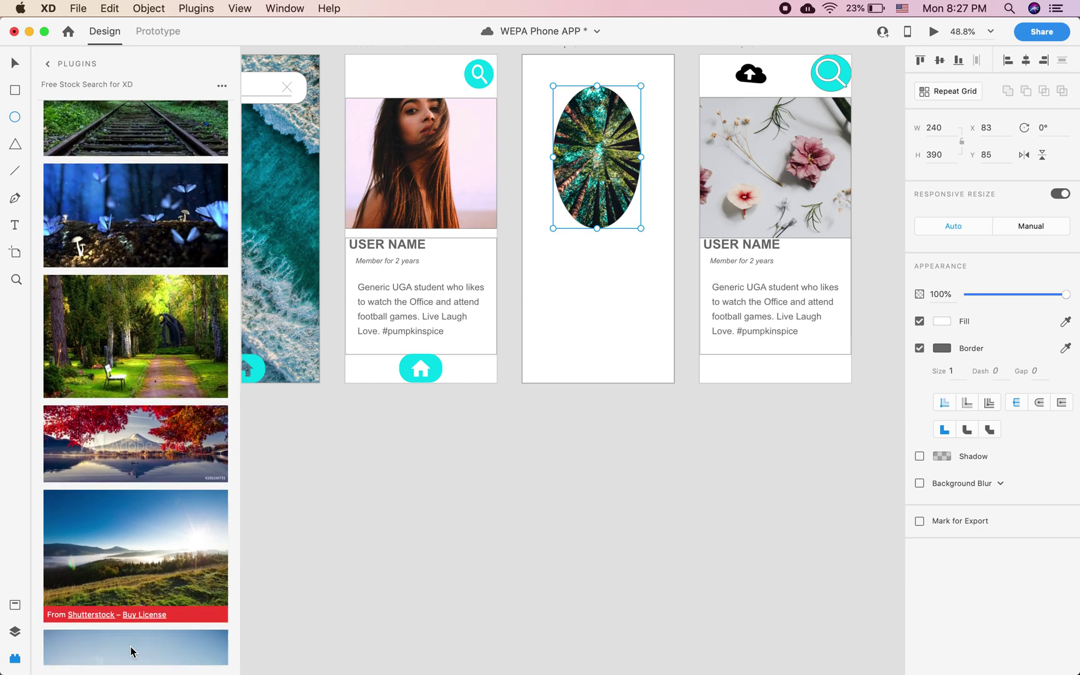
{"action": "scroll", "coordinate": [132, 652], "scroll_direction": "down", "scroll_amount": 15}
{"action": "scroll", "coordinate": [130, 464], "scroll_direction": "up", "scroll_amount": 20}
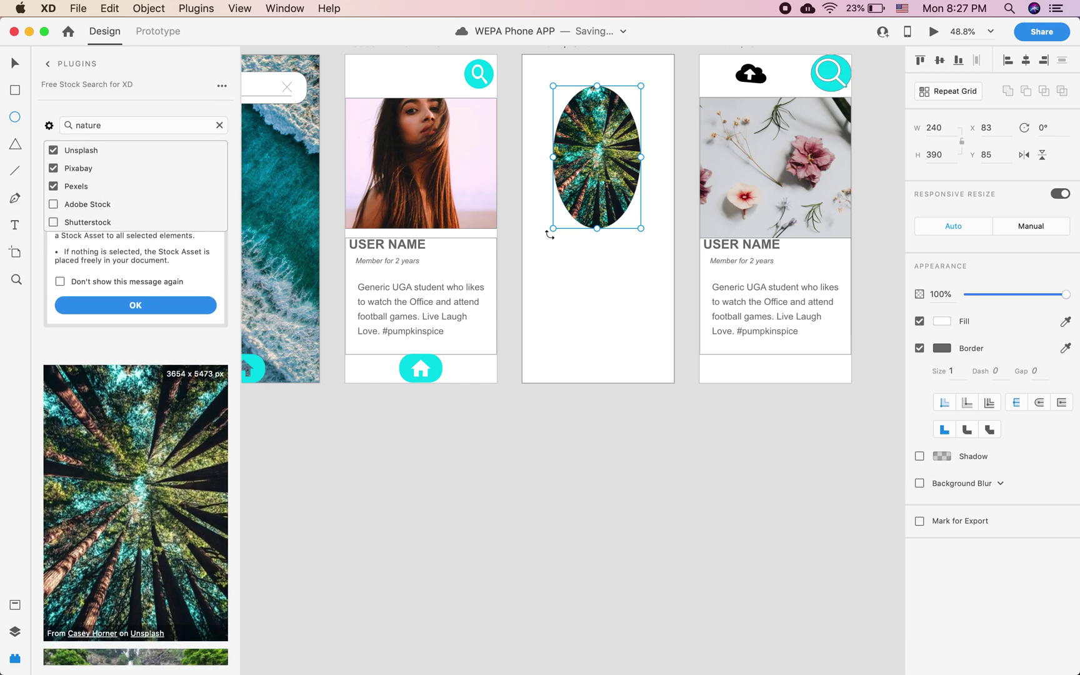
{"action": "left_click_drag", "start_coordinate": [597, 228], "coordinate": [597, 248]}
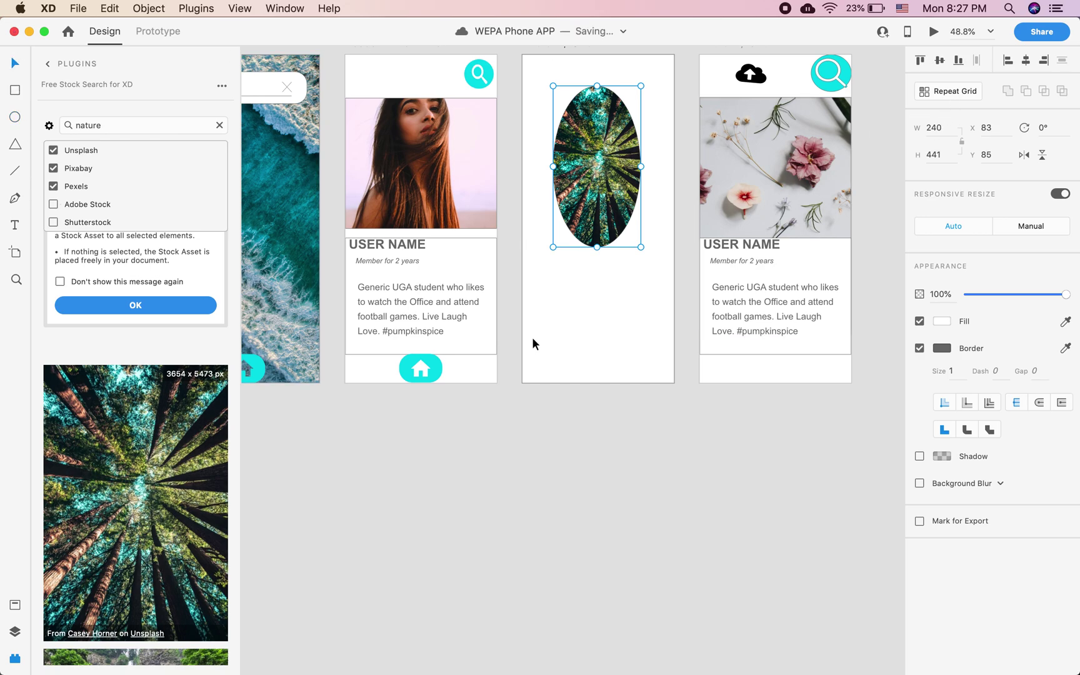
- Draw a rectangle about 384 × 78 just below the forest ellipse on iPhone XR/XS Max – 1
{"action": "scroll", "coordinate": [532, 337], "scroll_direction": "left", "scroll_amount": 5}
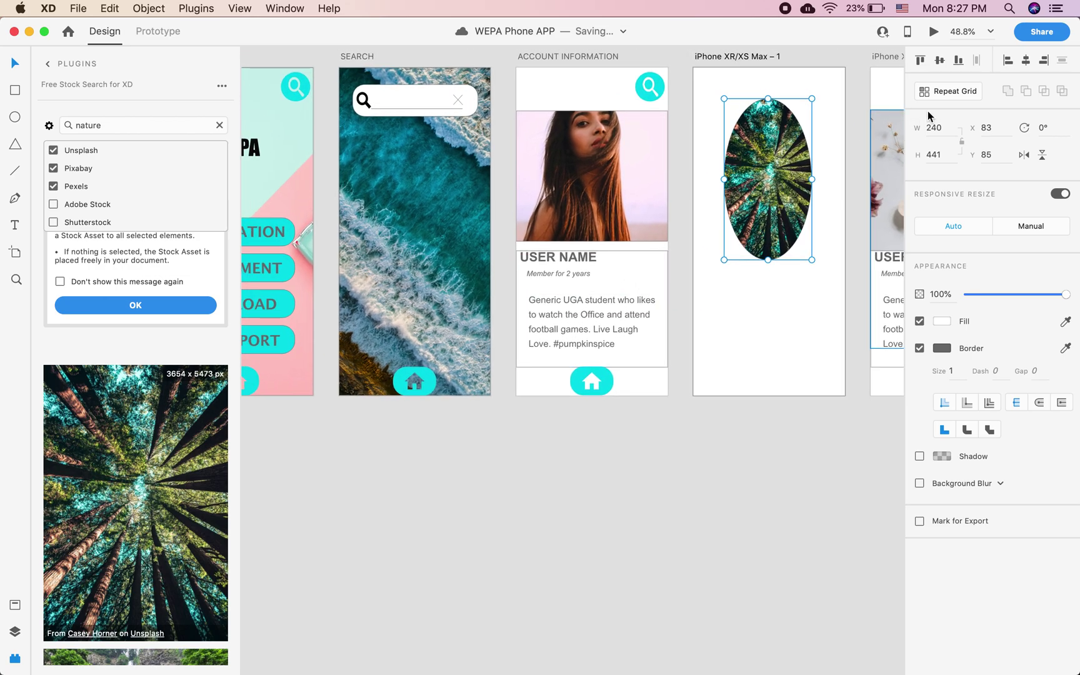
{"action": "scroll", "coordinate": [465, 430], "scroll_direction": "left", "scroll_amount": 6}
{"action": "scroll", "coordinate": [465, 430], "scroll_direction": "down", "scroll_amount": 3}
{"action": "scroll", "coordinate": [475, 229], "scroll_direction": "up", "scroll_amount": 4}
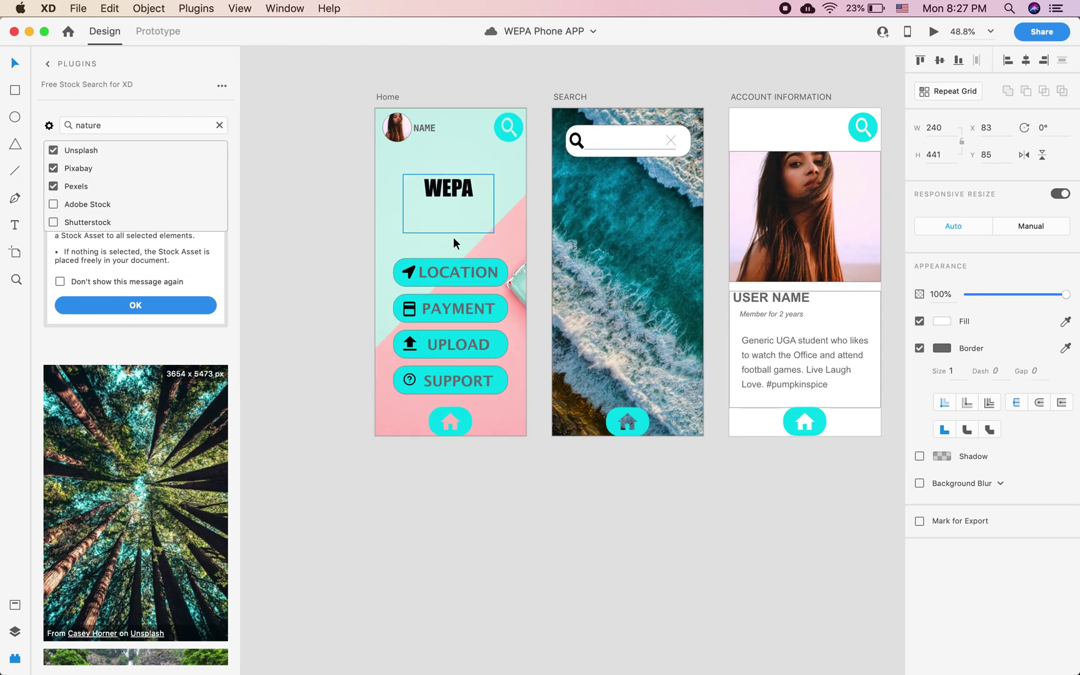
{"action": "scroll", "coordinate": [554, 358], "scroll_direction": "right", "scroll_amount": 6}
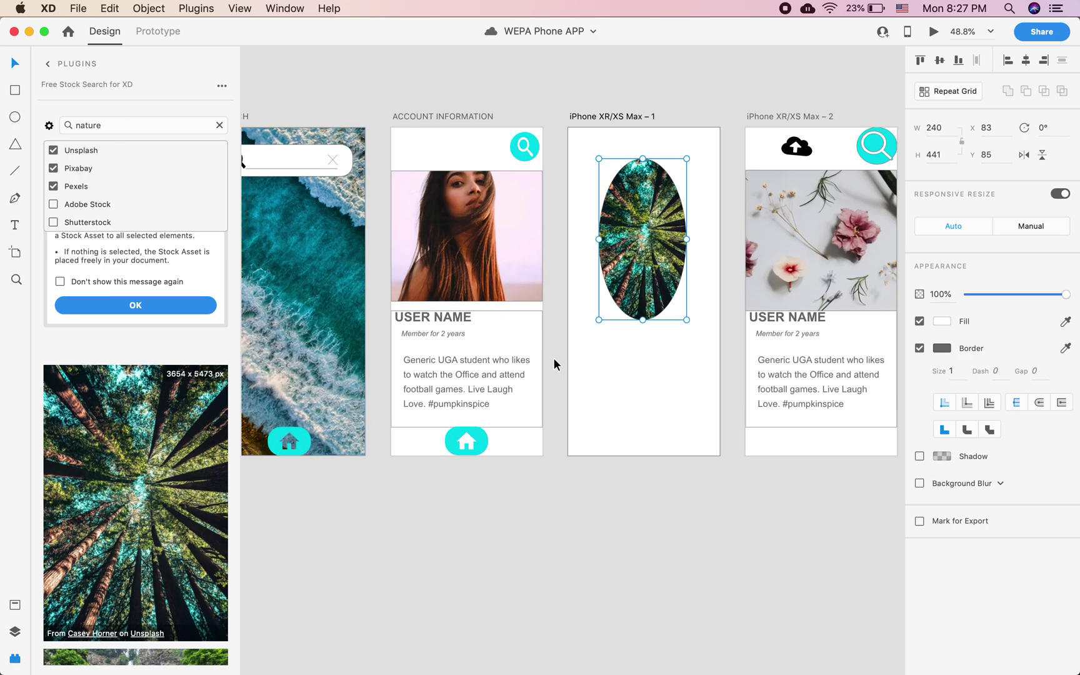
{"action": "left_click", "coordinate": [15, 91]}
{"action": "left_click_drag", "start_coordinate": [573, 325], "coordinate": [712, 353]}
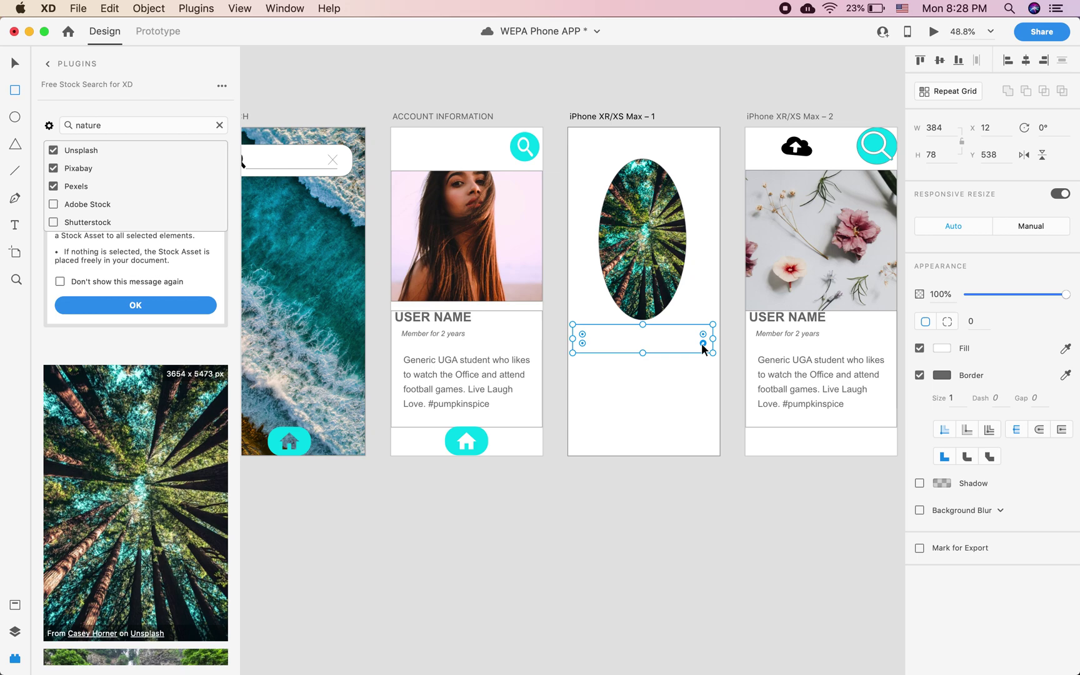
- Save the document and round the new rectangle's corners to a radius of about 28
{"action": "key", "text": "super+s"}
{"action": "left_click_drag", "start_coordinate": [701, 343], "coordinate": [689, 340]}
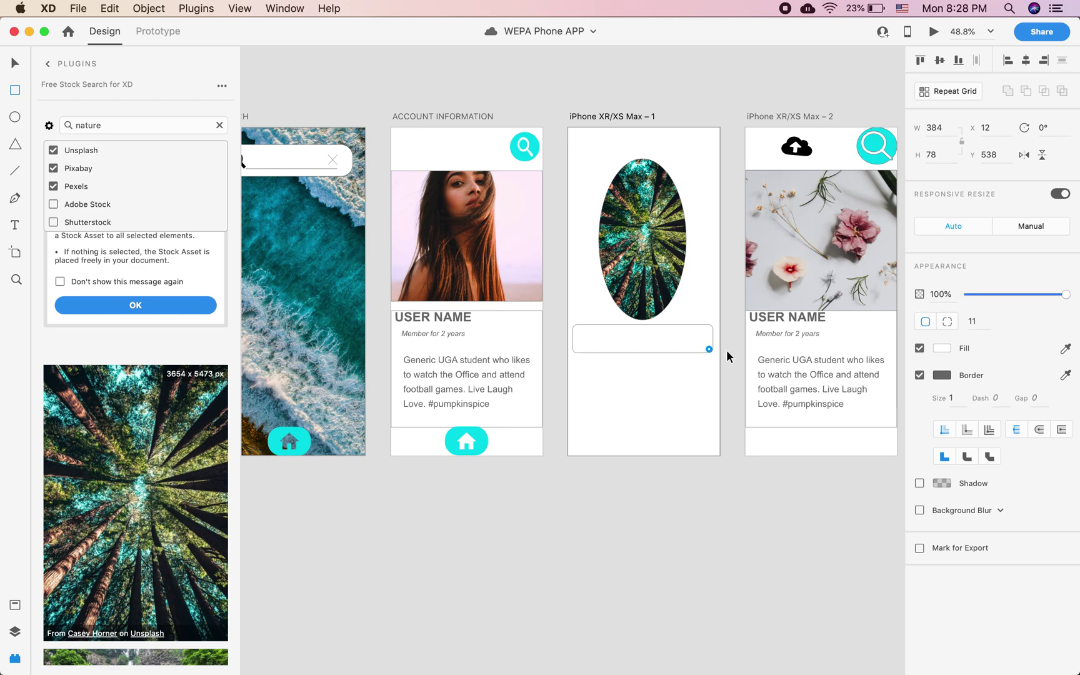
{"action": "left_click_drag", "start_coordinate": [709, 346], "coordinate": [683, 347]}
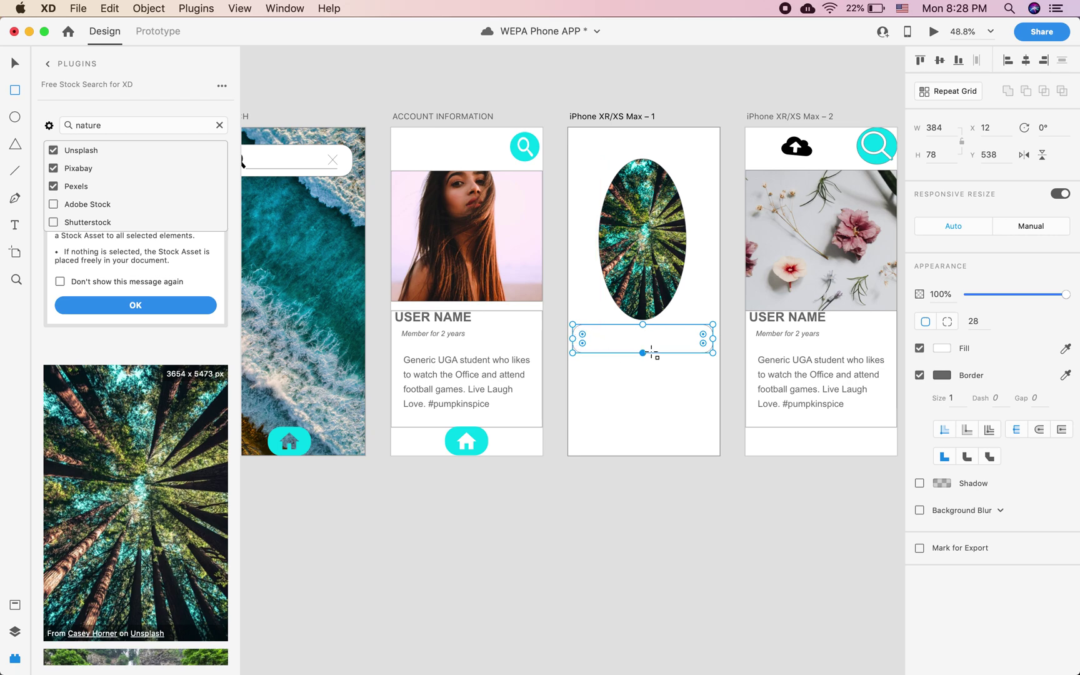
- Save the document and repeat the rounded rectangle downward as a grid of three with 25 spacing, about 391 × 304 overall
{"action": "key", "text": "super+s"}
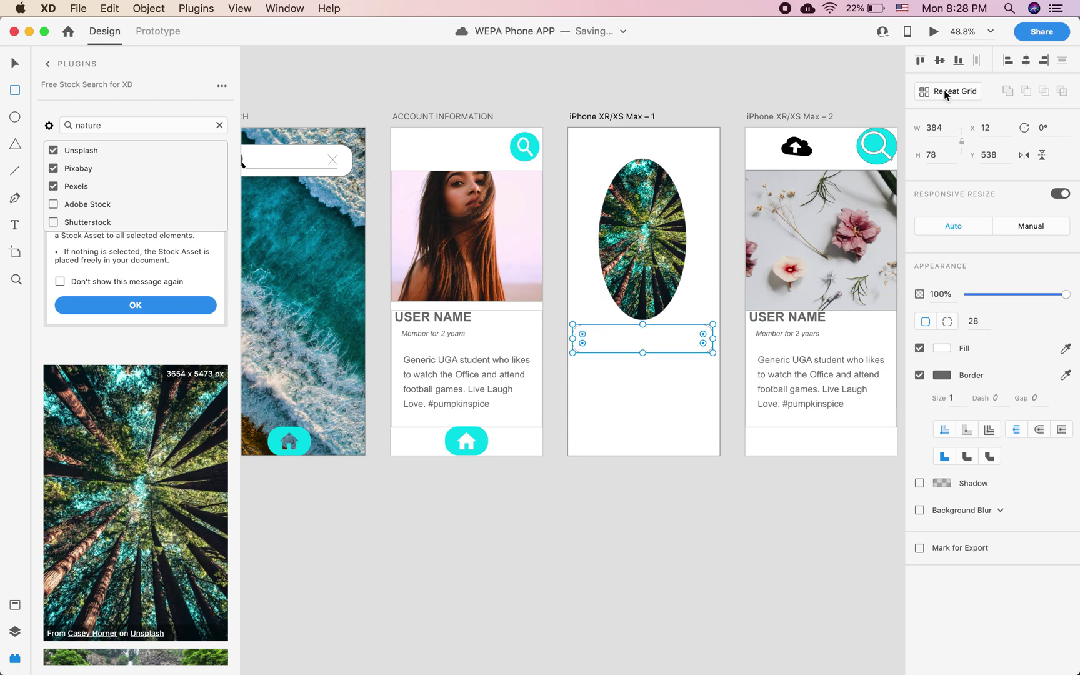
{"action": "left_click", "coordinate": [946, 92]}
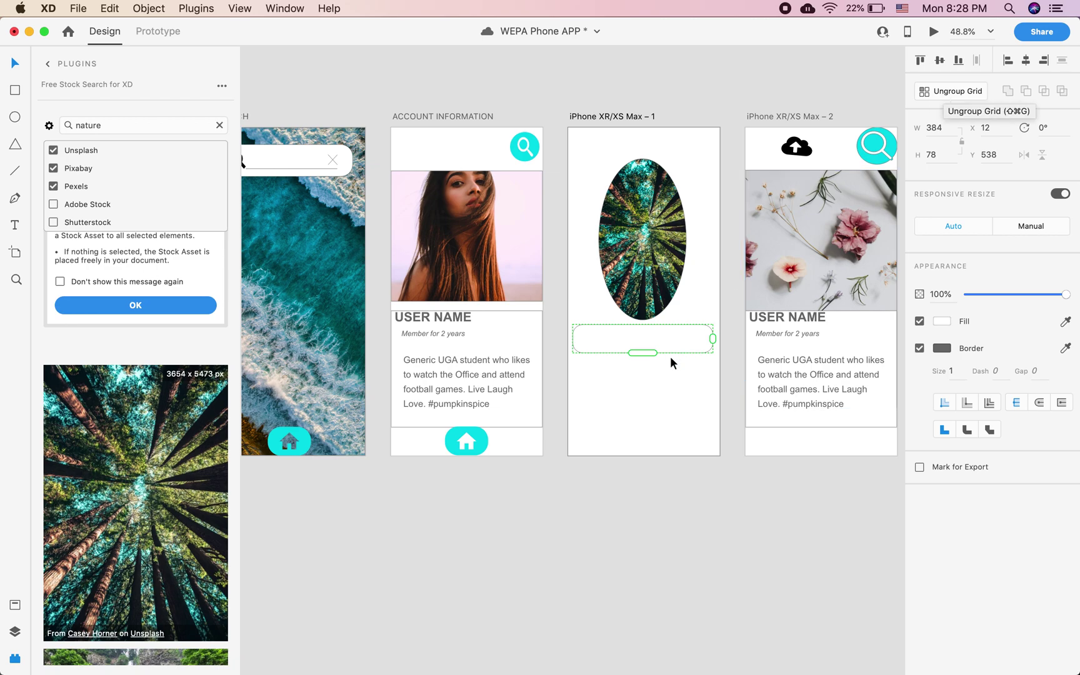
{"action": "left_click_drag", "start_coordinate": [643, 354], "coordinate": [646, 433]}
{"action": "left_click_drag", "start_coordinate": [714, 381], "coordinate": [693, 357]}
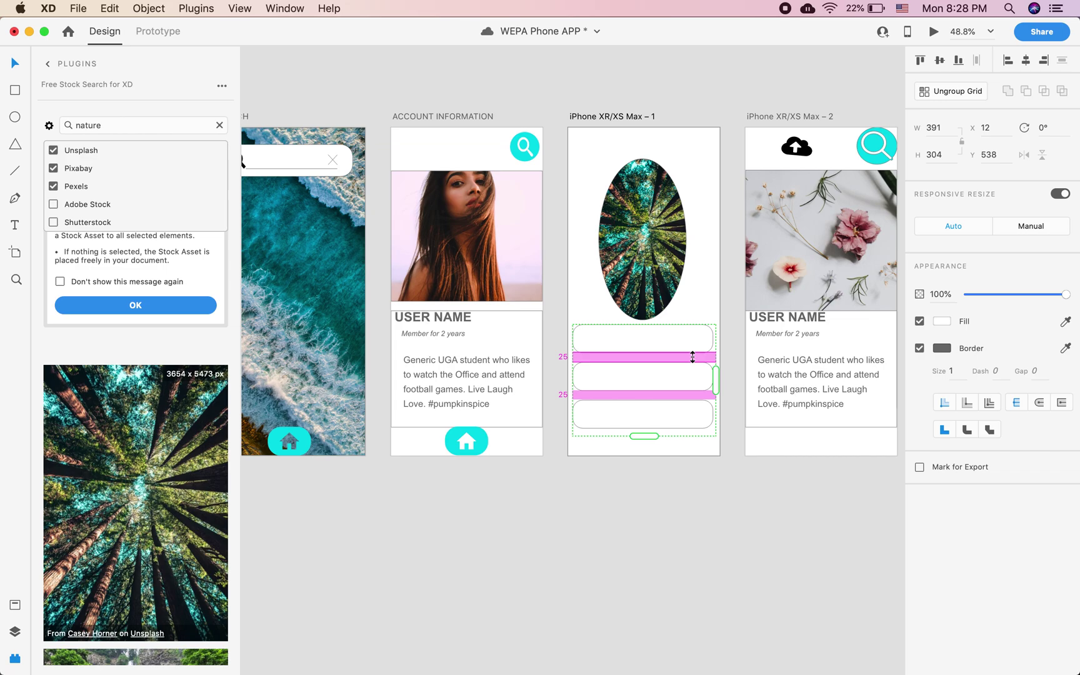
- Switch to Prototype mode and link the search icon on iPhone XR/XS Max – 2 to the SEARCH artboard
{"action": "scroll", "coordinate": [470, 359], "scroll_direction": "left", "scroll_amount": 10}
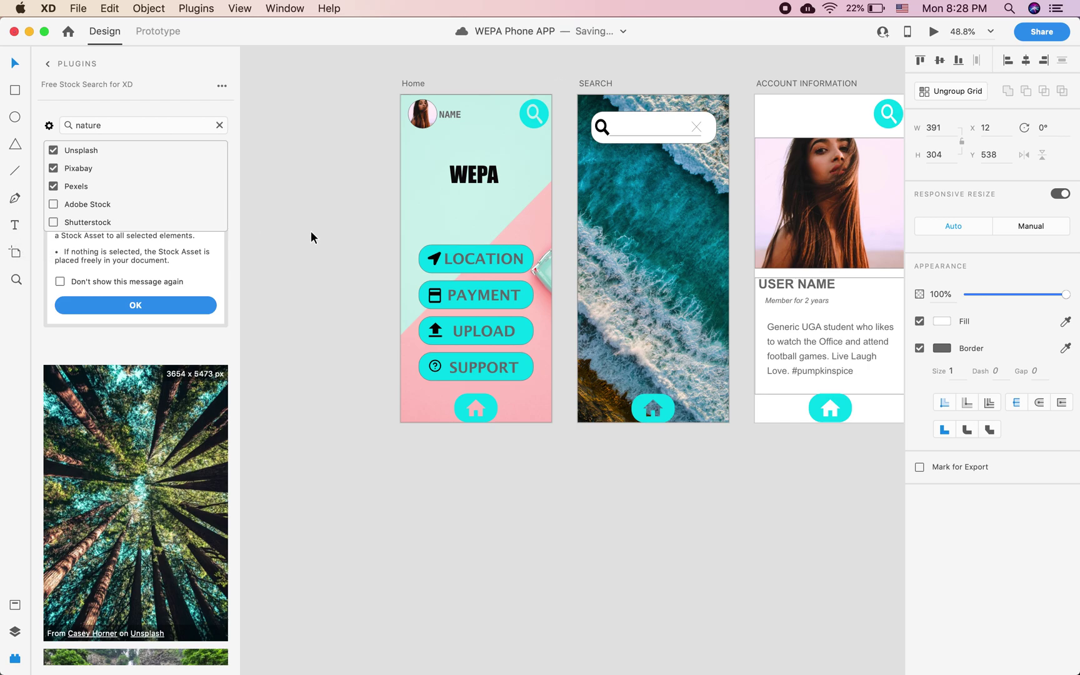
{"action": "scroll", "coordinate": [311, 237], "scroll_direction": "right", "scroll_amount": 8}
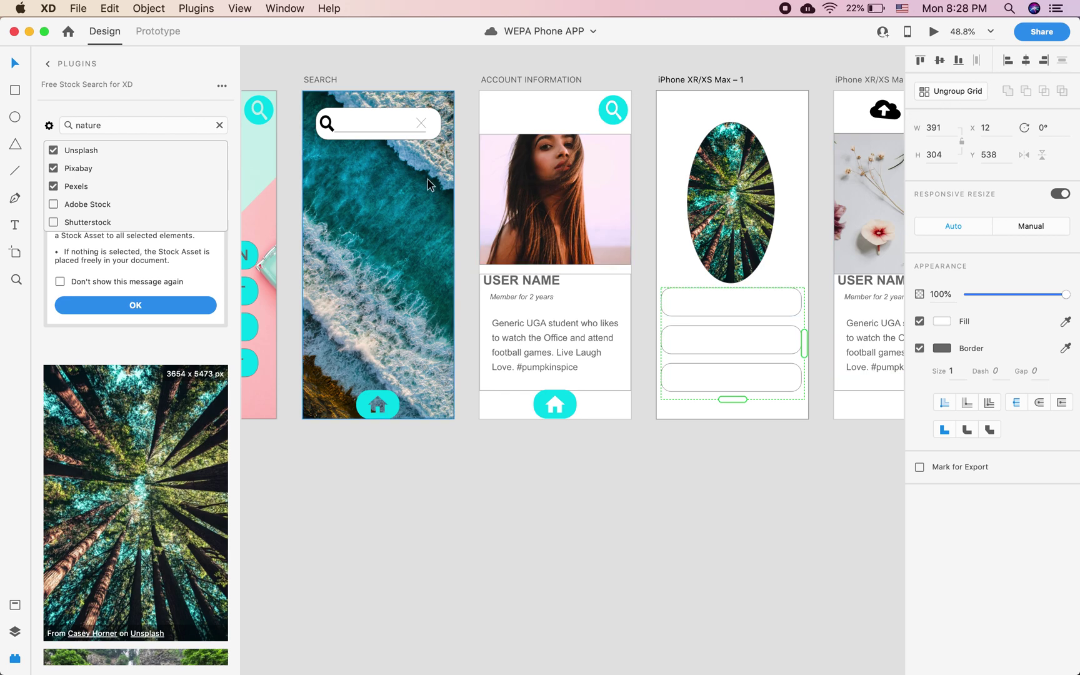
{"action": "left_click", "coordinate": [158, 31]}
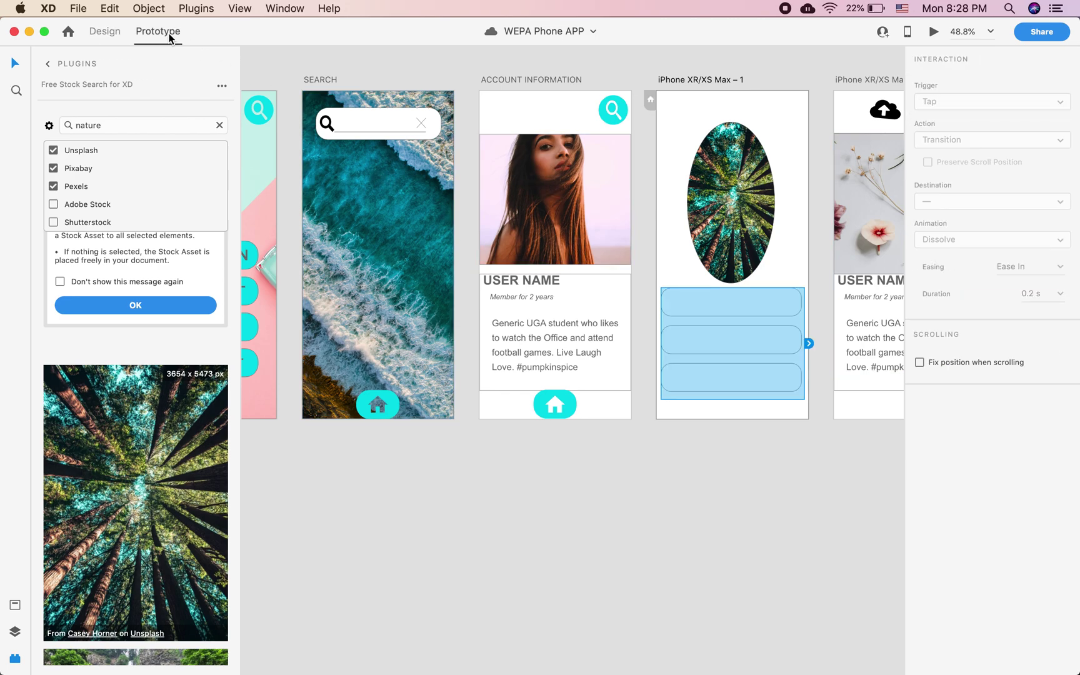
{"action": "scroll", "coordinate": [526, 172], "scroll_direction": "right", "scroll_amount": 5}
{"action": "scroll", "coordinate": [526, 172], "scroll_direction": "up", "scroll_amount": 4}
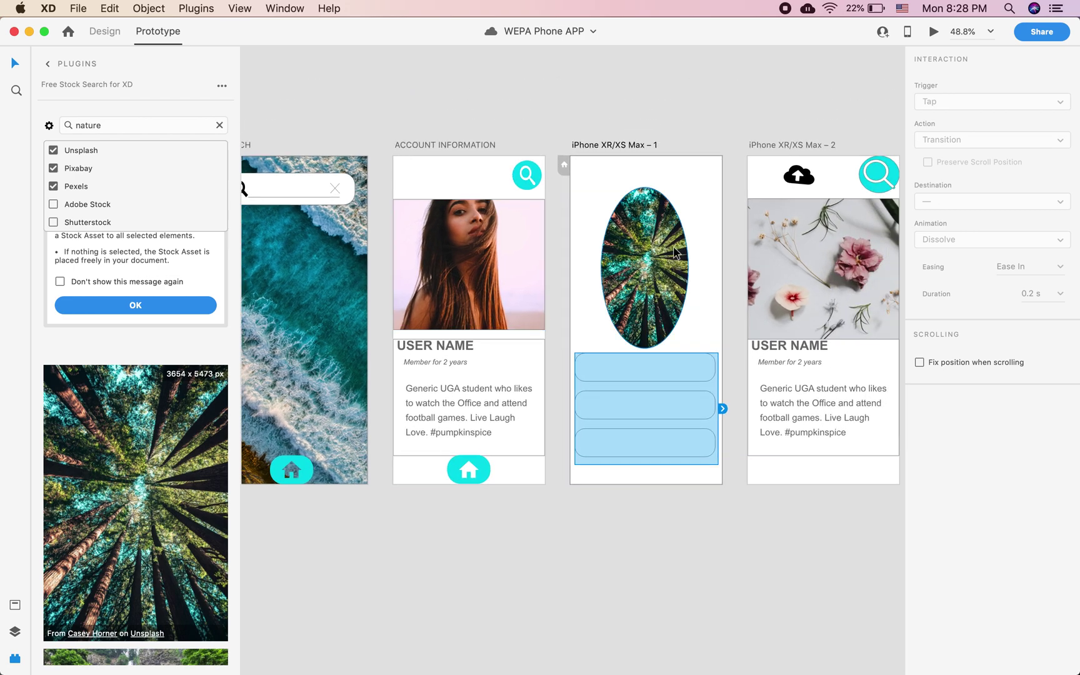
{"action": "scroll", "coordinate": [779, 185], "scroll_direction": "right", "scroll_amount": 5}
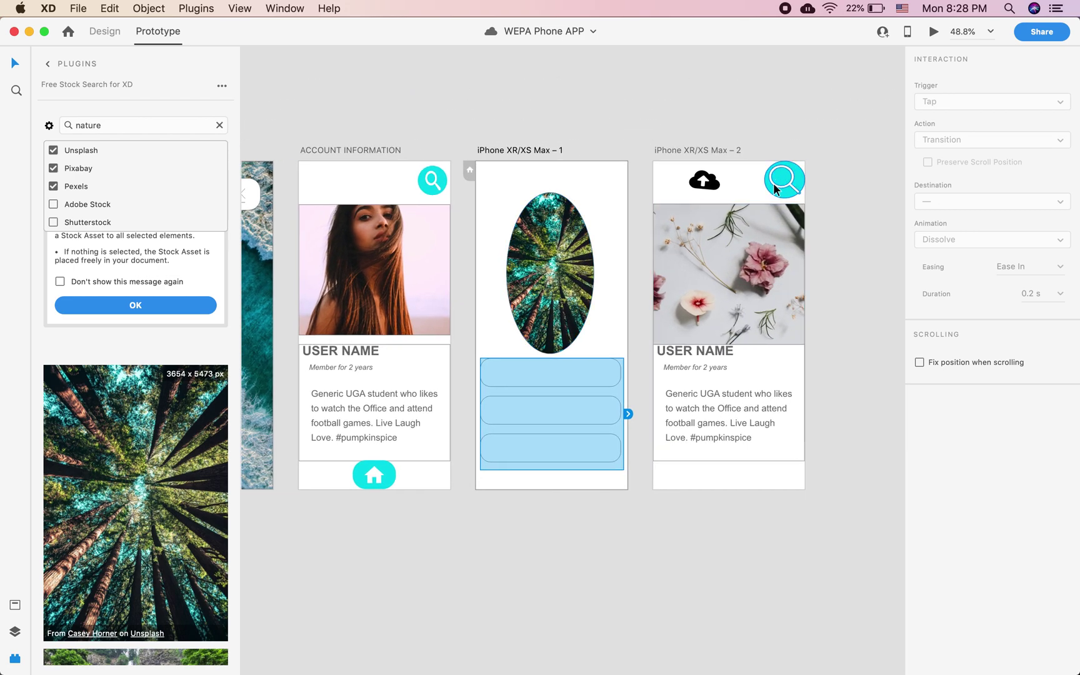
{"action": "scroll", "coordinate": [781, 197], "scroll_direction": "down", "scroll_amount": 3}
{"action": "scroll", "coordinate": [781, 197], "scroll_direction": "left", "scroll_amount": 1}
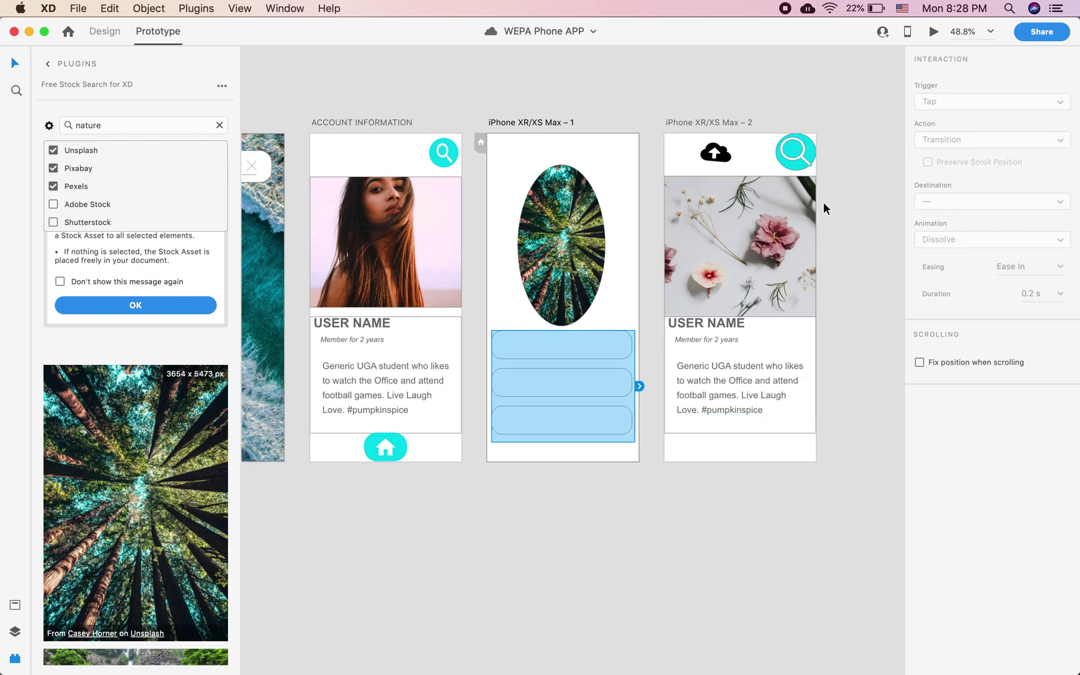
{"action": "left_click", "coordinate": [791, 161]}
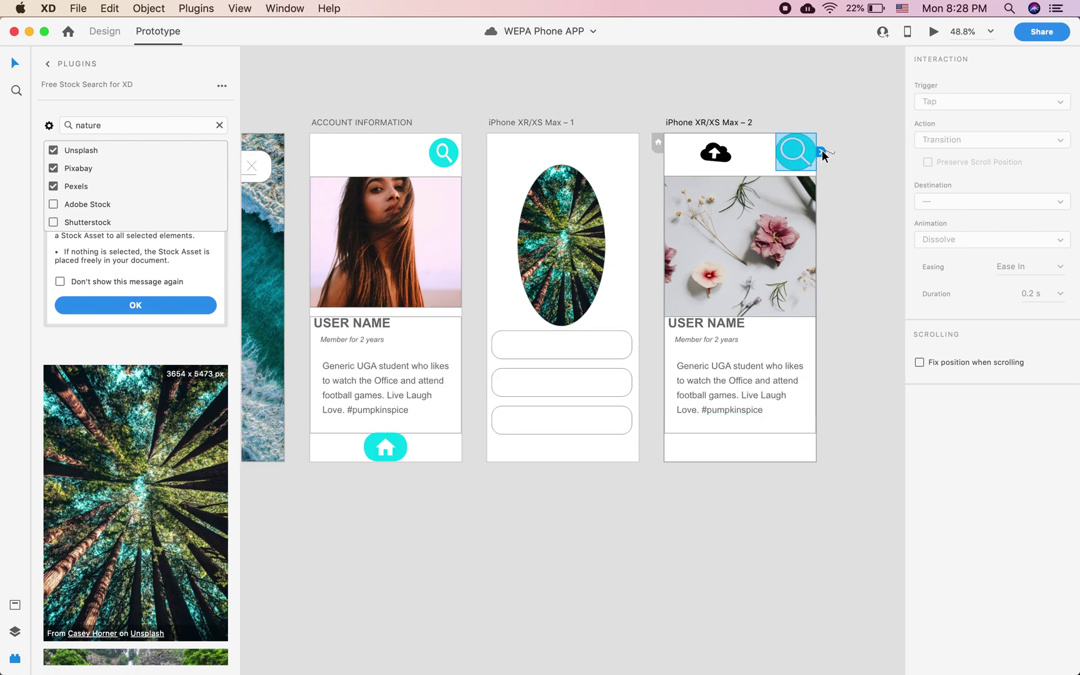
{"action": "left_click_drag", "start_coordinate": [823, 152], "coordinate": [398, 225]}
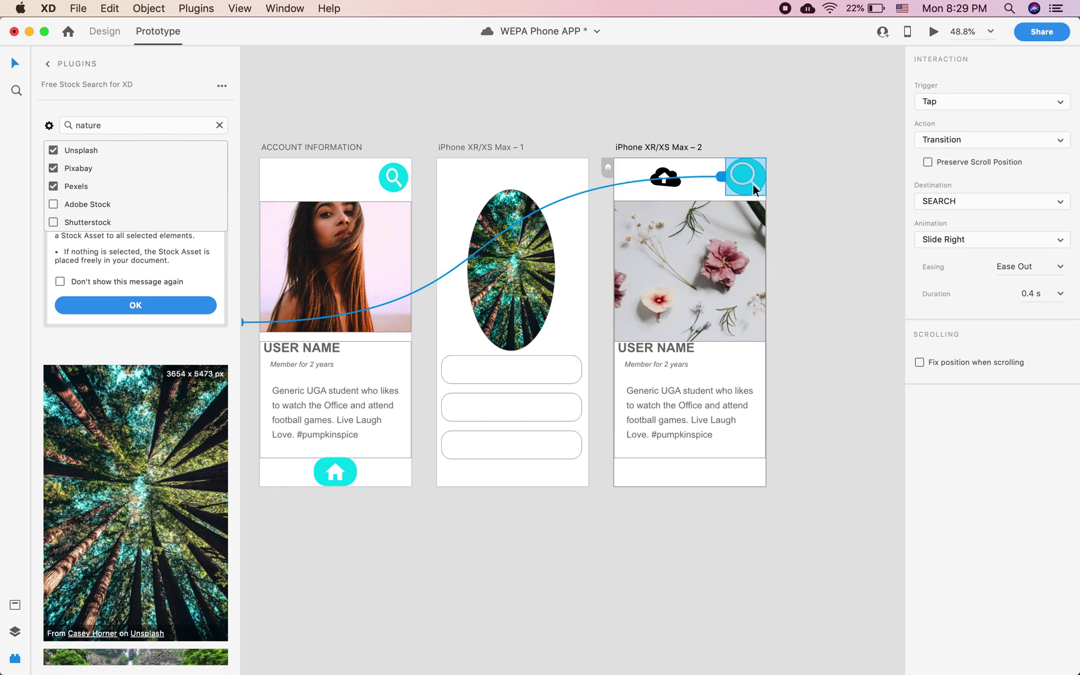
- Keep Tap as the search icon link's trigger and set its transition animation to Slide Up
{"action": "scroll", "coordinate": [753, 184], "scroll_direction": "left", "scroll_amount": 4}
{"action": "scroll", "coordinate": [753, 184], "scroll_direction": "down", "scroll_amount": 2}
{"action": "scroll", "coordinate": [335, 218], "scroll_direction": "right", "scroll_amount": 5}
{"action": "scroll", "coordinate": [335, 217], "scroll_direction": "up", "scroll_amount": 2}
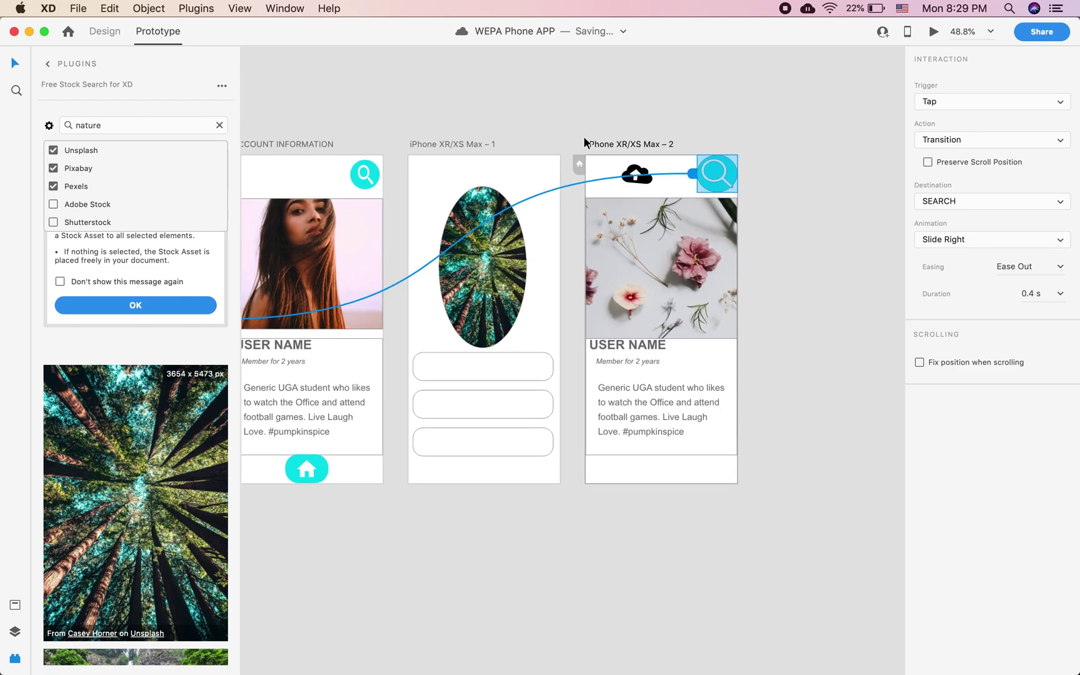
{"action": "left_click", "coordinate": [965, 101]}
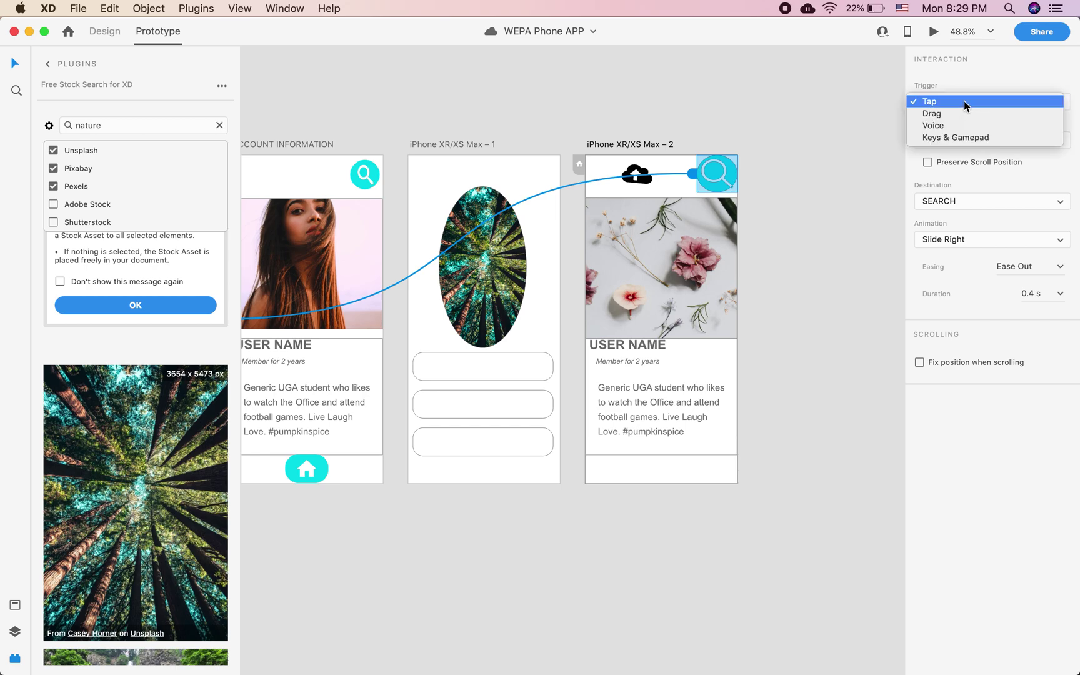
{"action": "left_click", "coordinate": [964, 102]}
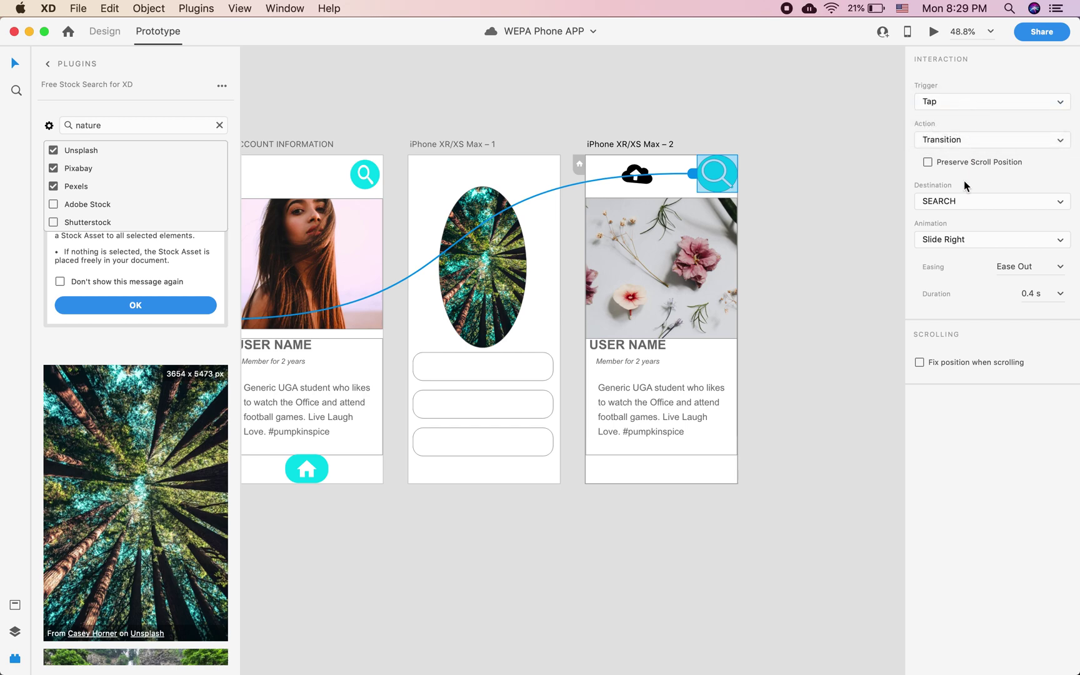
{"action": "left_click", "coordinate": [963, 244]}
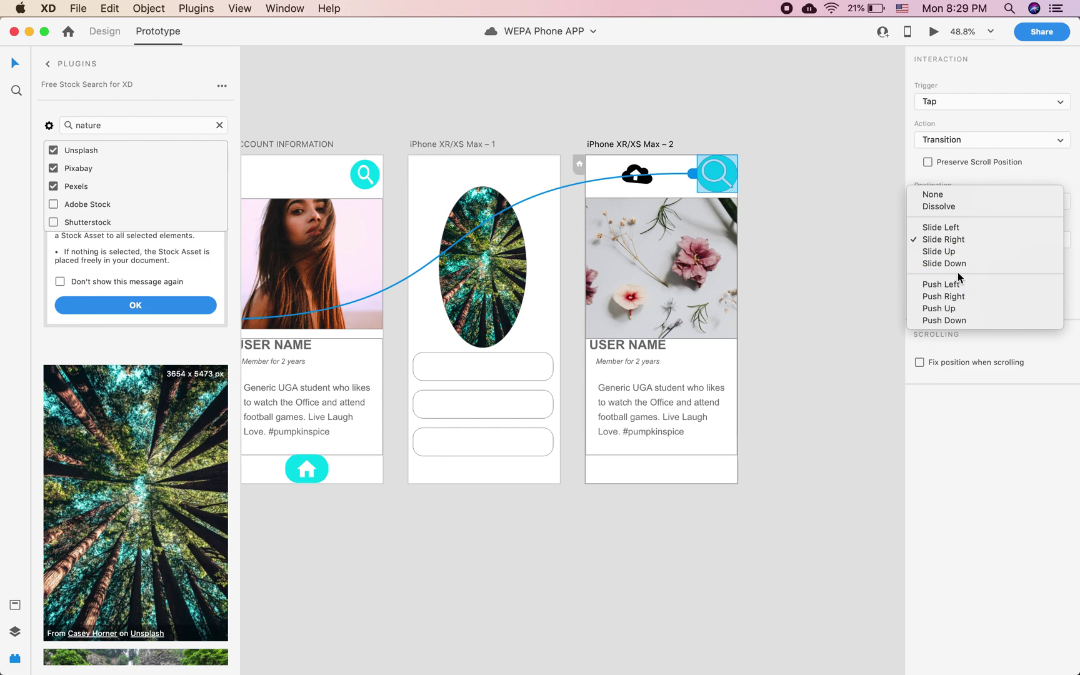
{"action": "left_click", "coordinate": [963, 252]}
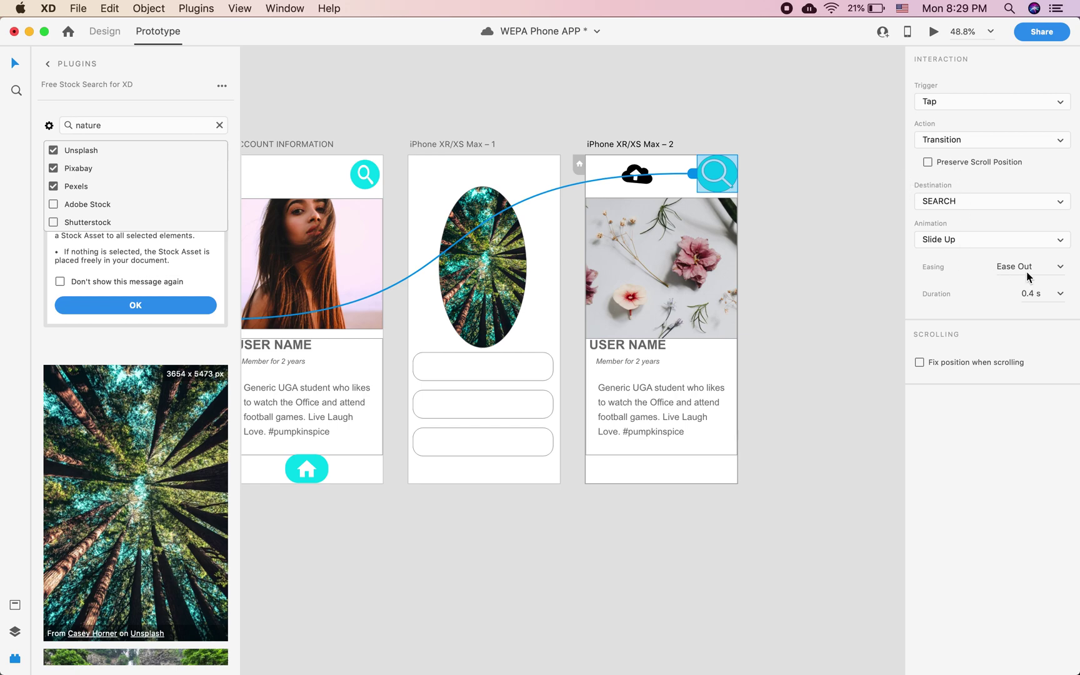
- Preview the prototype from iPhone XR/XS Max – 2 through the search, home and account screens back to home, and close the preview
{"action": "scroll", "coordinate": [782, 352], "scroll_direction": "left", "scroll_amount": 5}
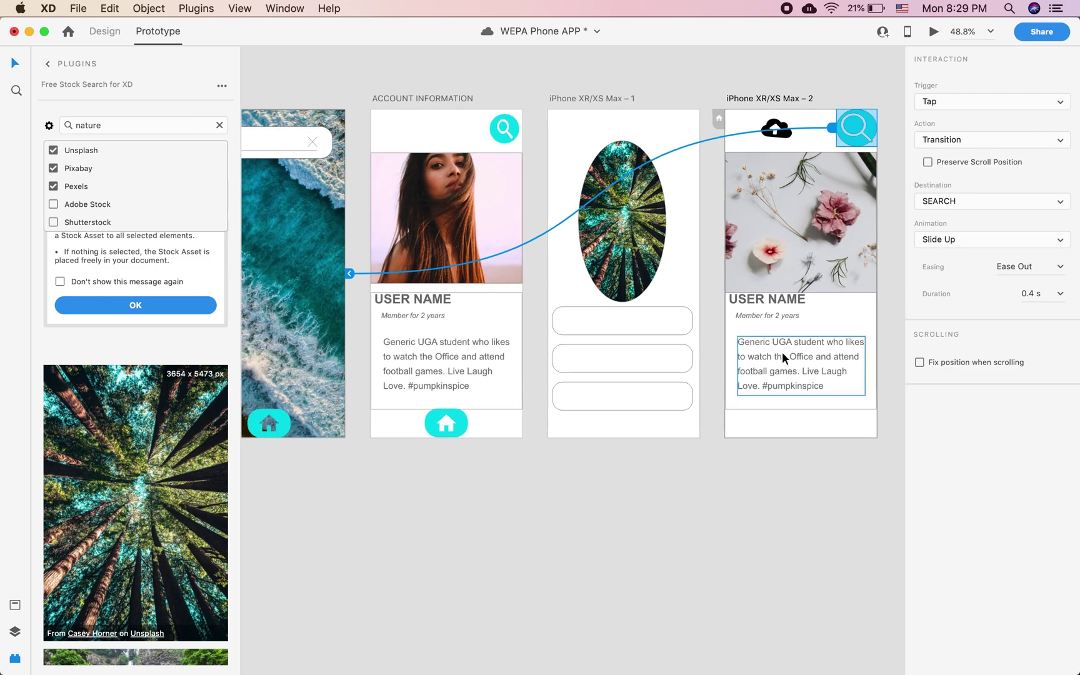
{"action": "scroll", "coordinate": [523, 343], "scroll_direction": "right", "scroll_amount": 3}
{"action": "scroll", "coordinate": [523, 343], "scroll_direction": "up", "scroll_amount": 2}
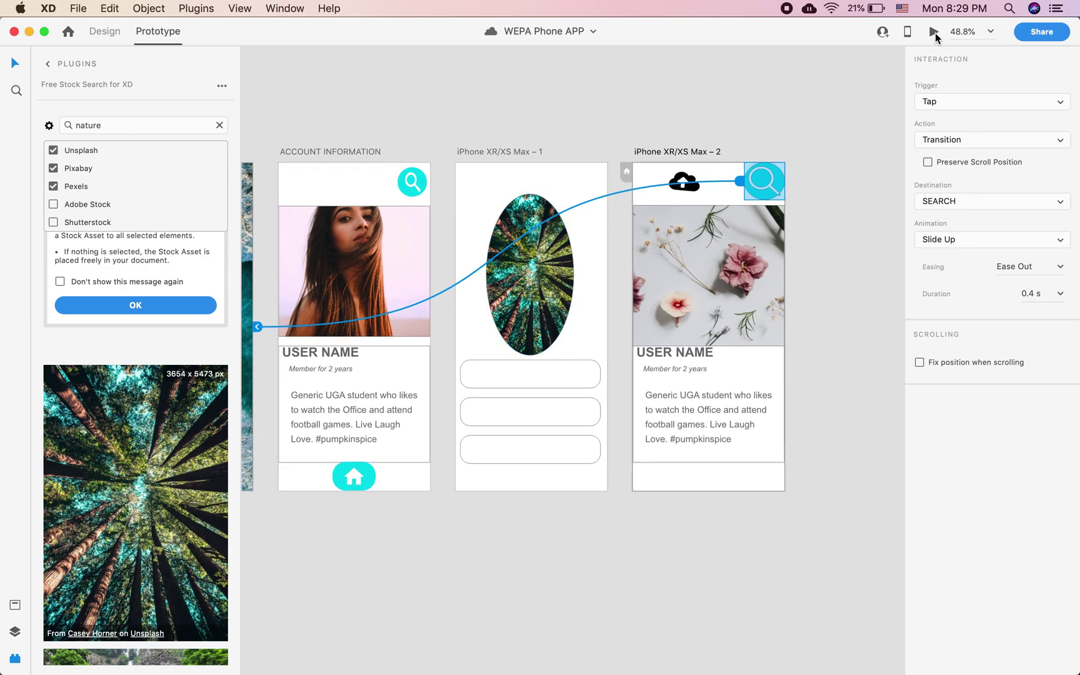
{"action": "left_click", "coordinate": [934, 32]}
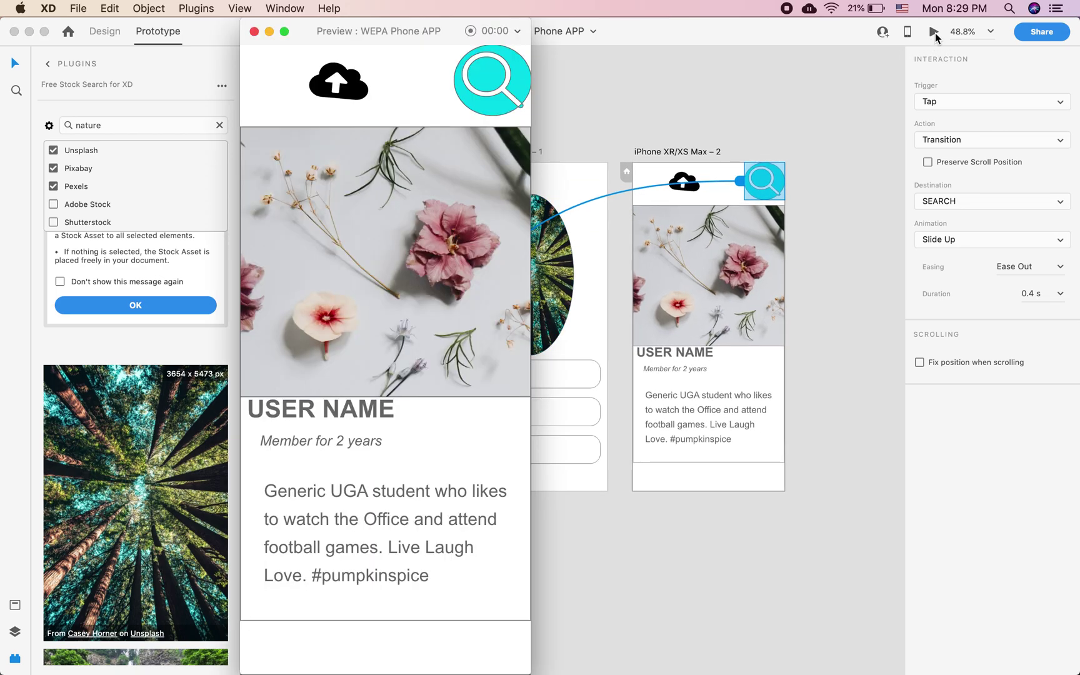
{"action": "left_click", "coordinate": [486, 104]}
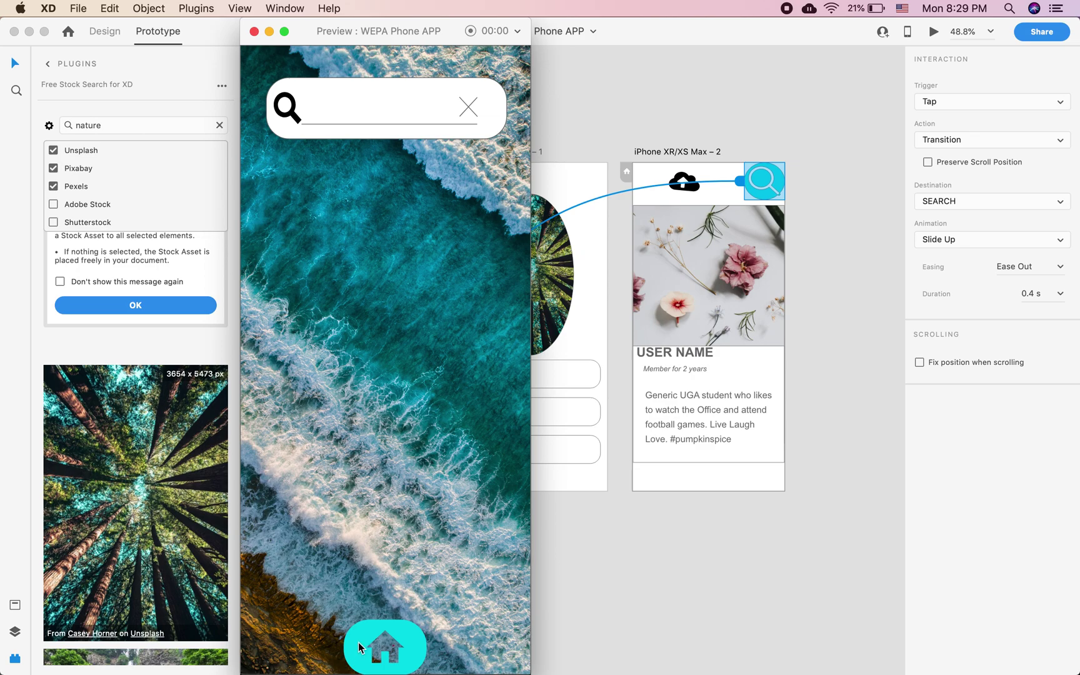
{"action": "left_click", "coordinate": [362, 648]}
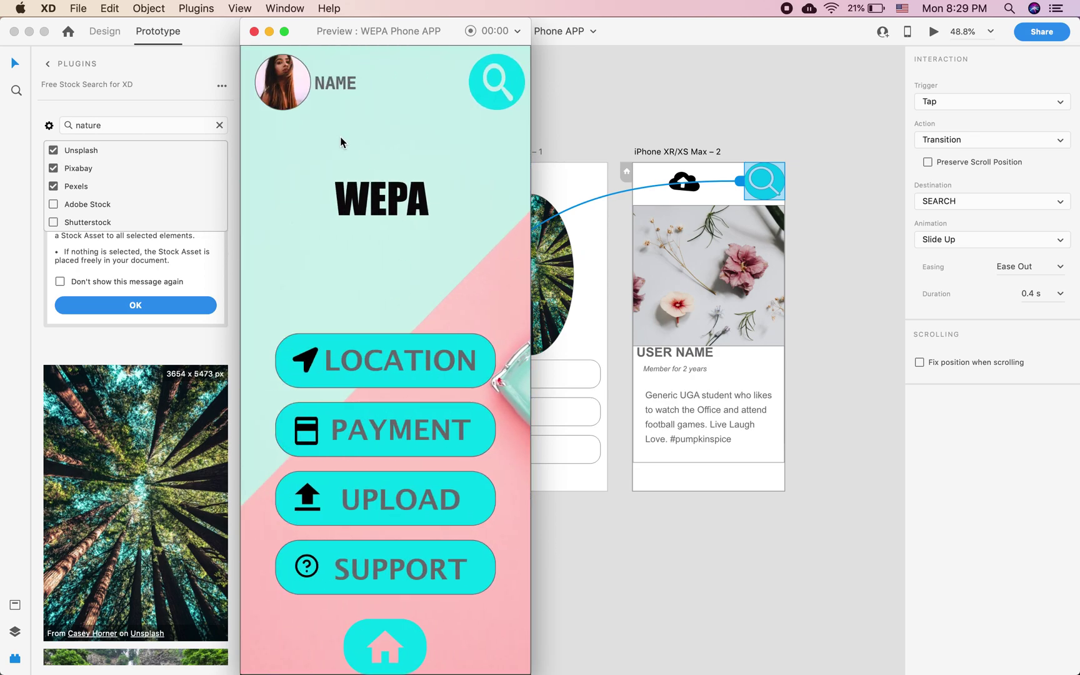
{"action": "left_click", "coordinate": [287, 85]}
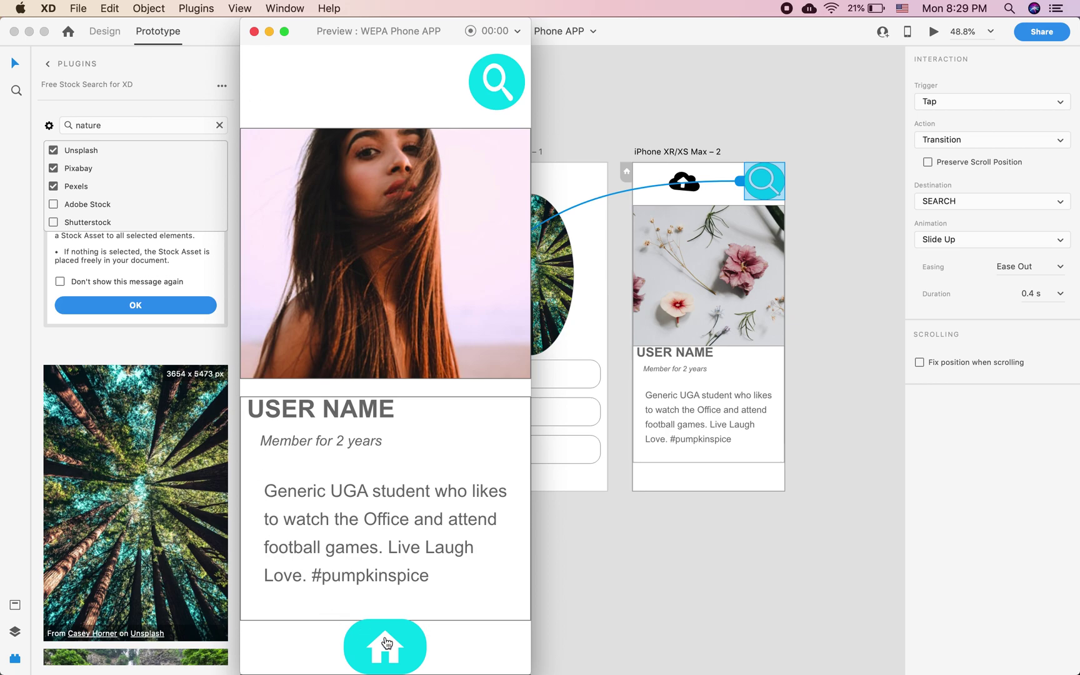
{"action": "left_click", "coordinate": [414, 644]}
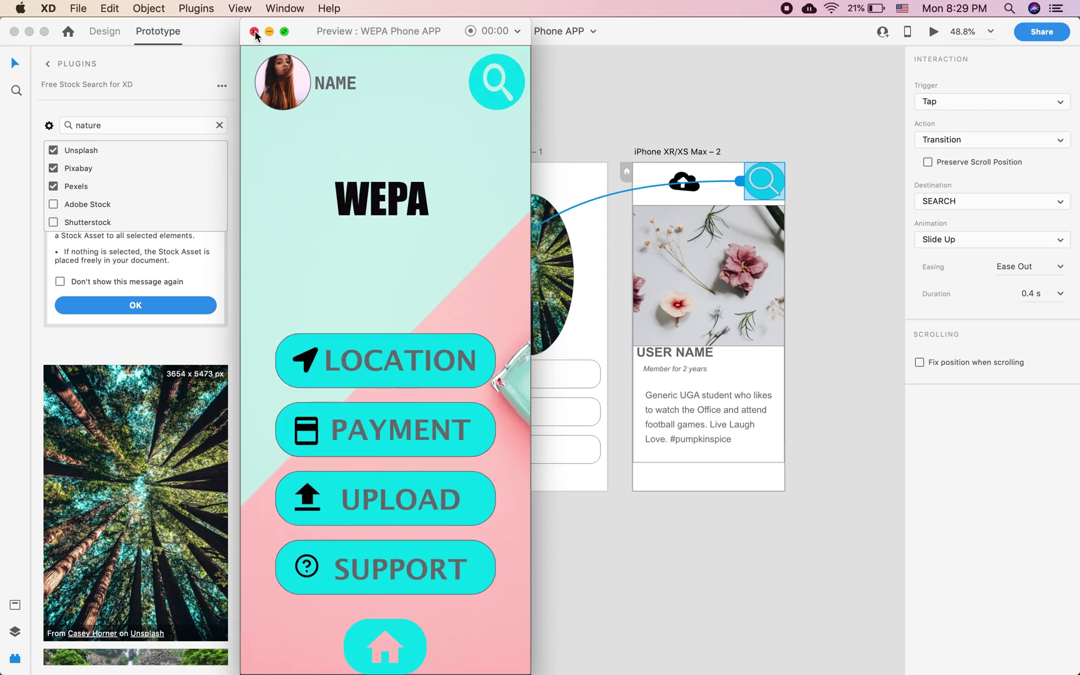
{"action": "left_click", "coordinate": [255, 32]}
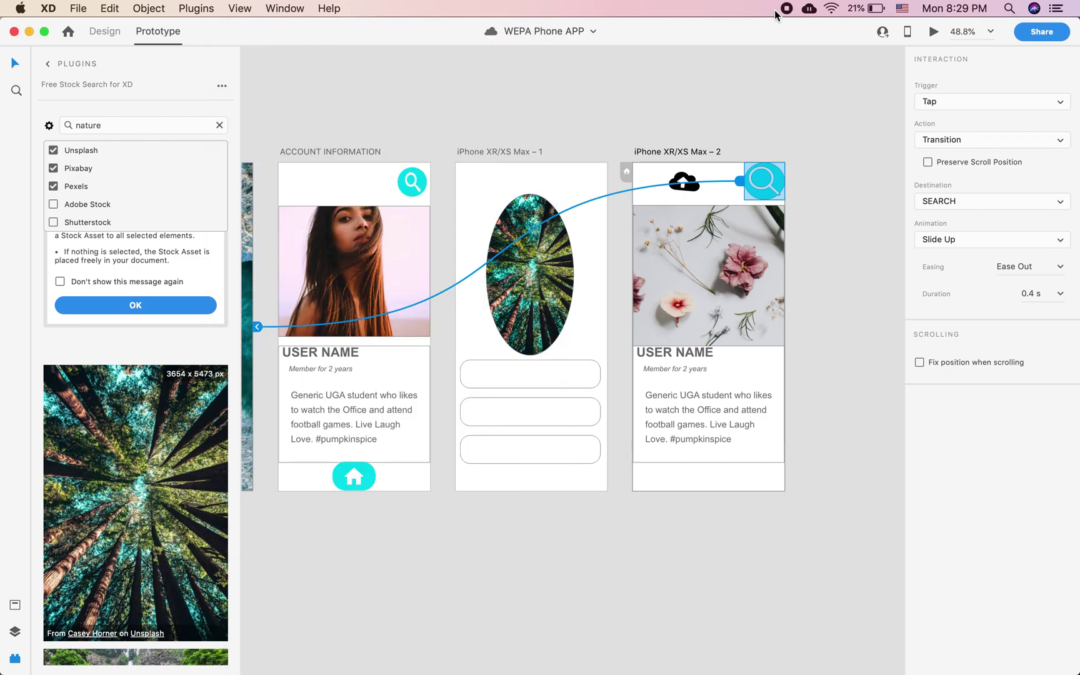